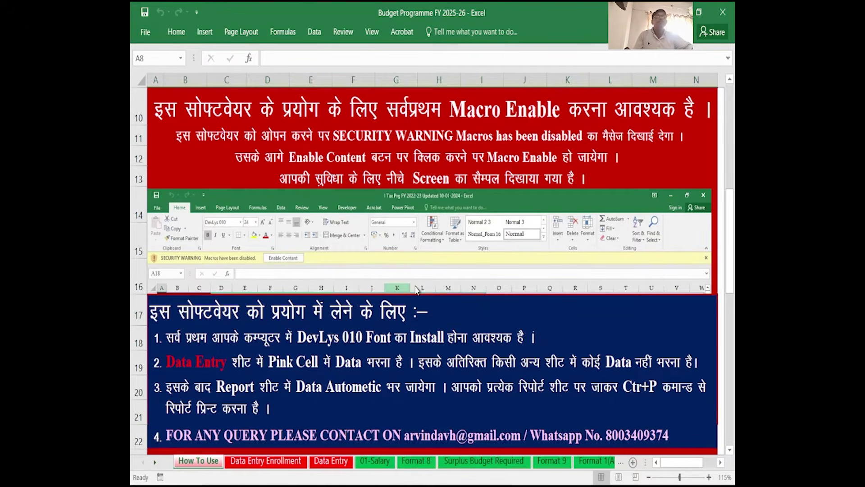
Read through the How To Use sheet's instructions on enabling macros, the DevLys 010 font, pink-cell data entry and report printing
scroll(417, 291, down, 3)
scroll(416, 287, up, 4)
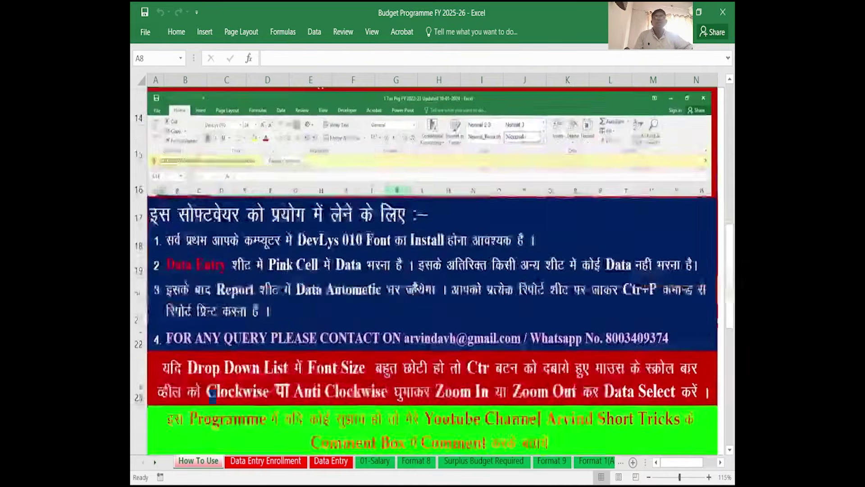
scroll(416, 287, up, 2)
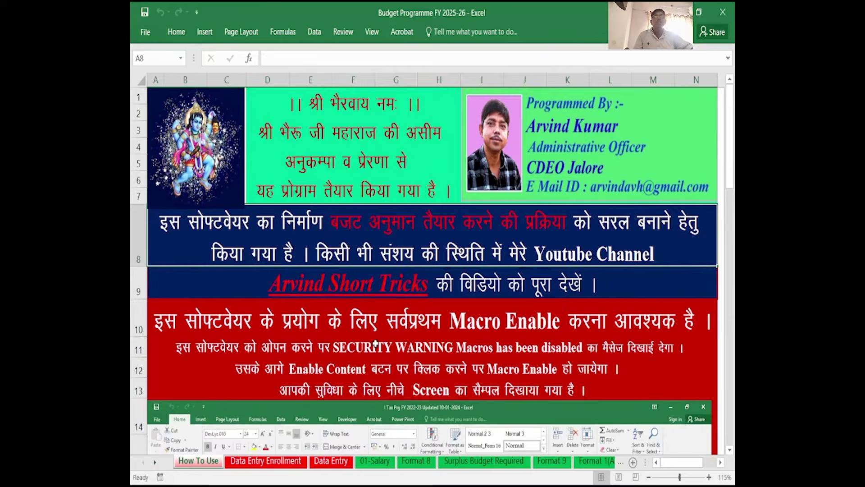
scroll(375, 343, down, 5)
scroll(379, 342, up, 2)
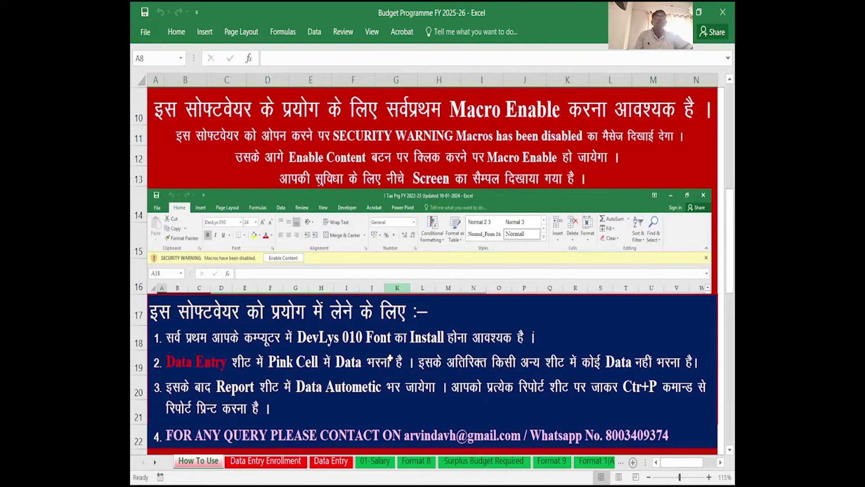
click(356, 344)
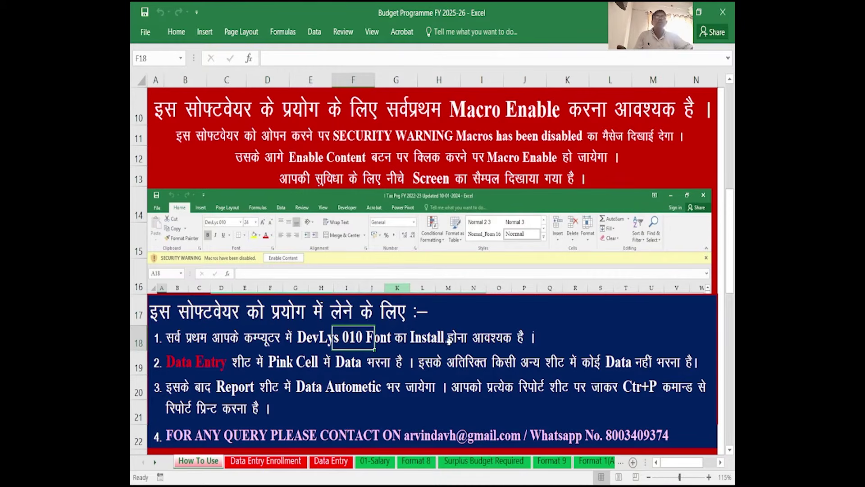
scroll(453, 346, down, 1)
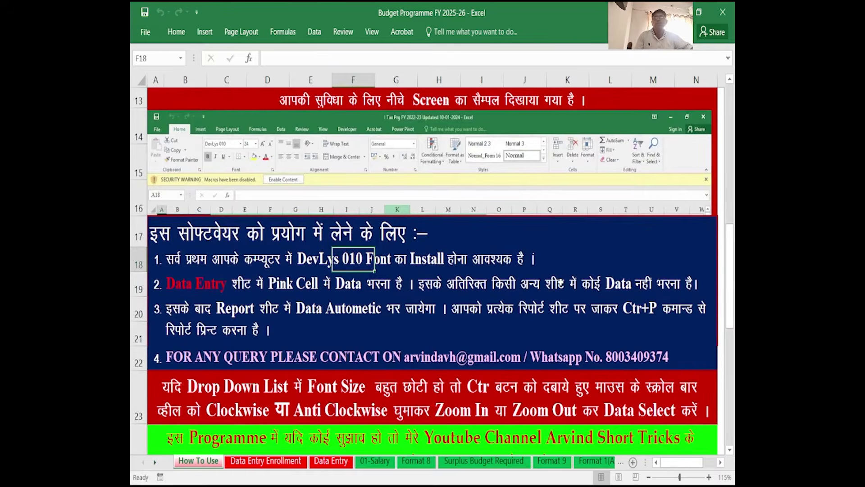
scroll(553, 288, down, 3)
scroll(553, 288, up, 7)
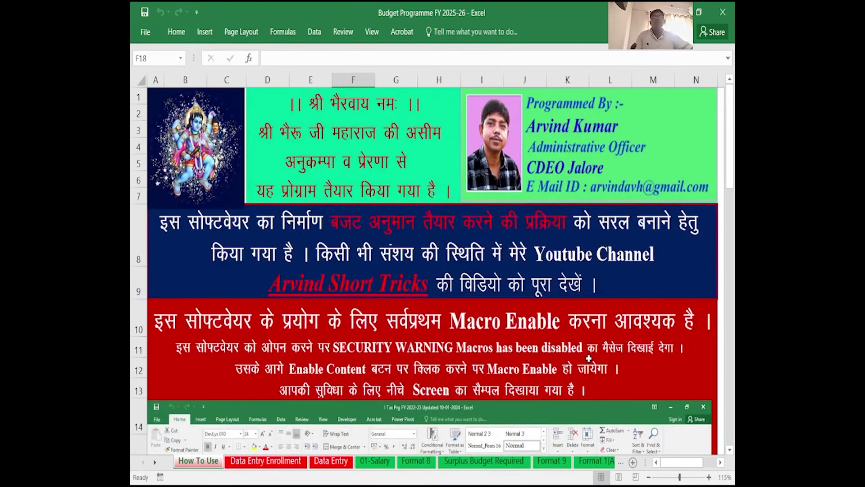
scroll(586, 356, down, 4)
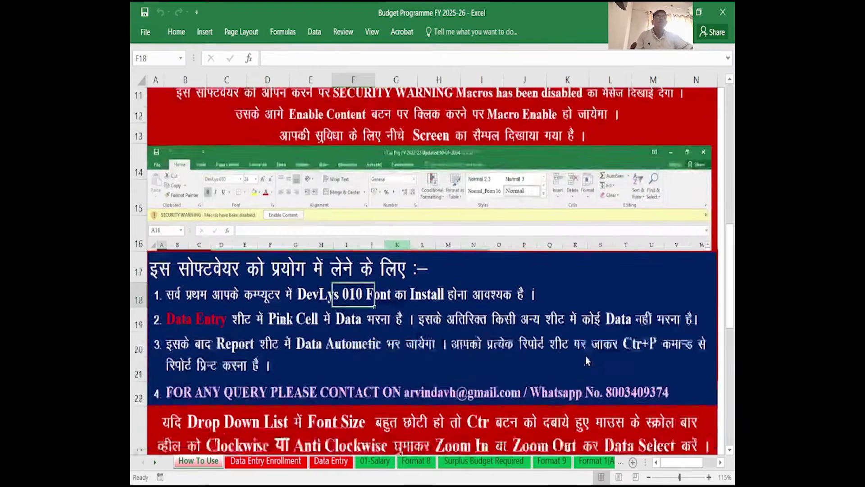
scroll(586, 356, up, 4)
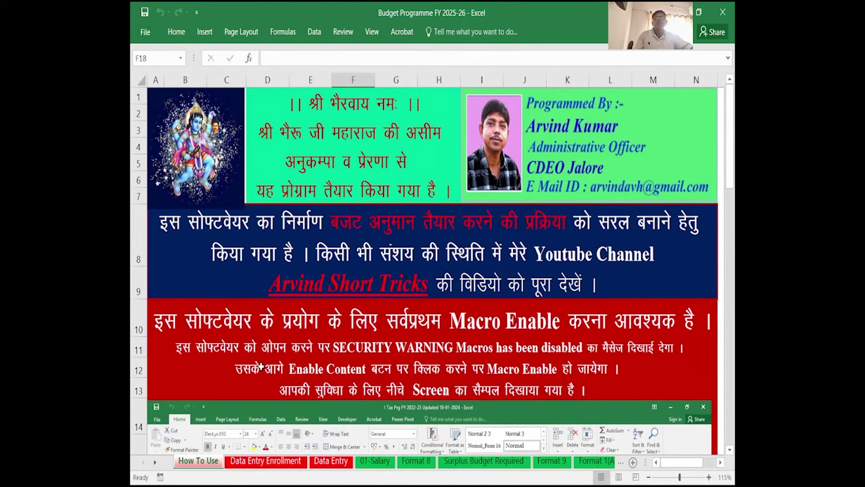
Open the Data Entry sheet and look over its instructions, office details and employee table
click(330, 460)
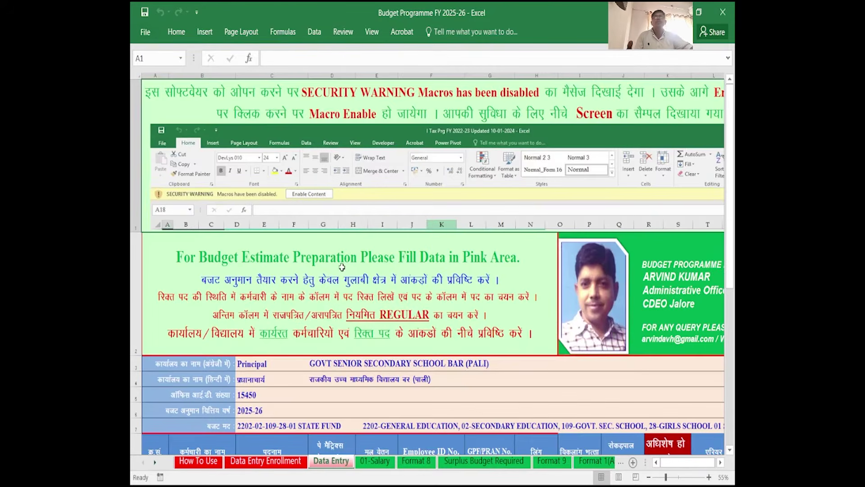
scroll(342, 267, down, 8)
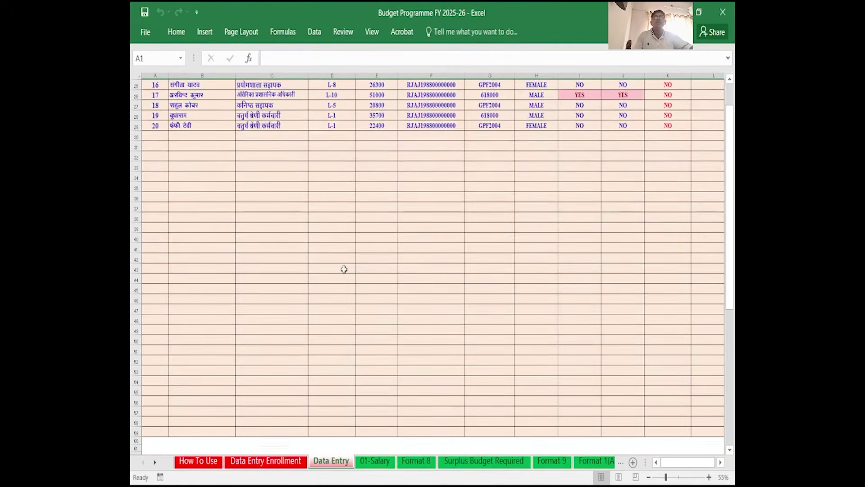
scroll(344, 269, up, 8)
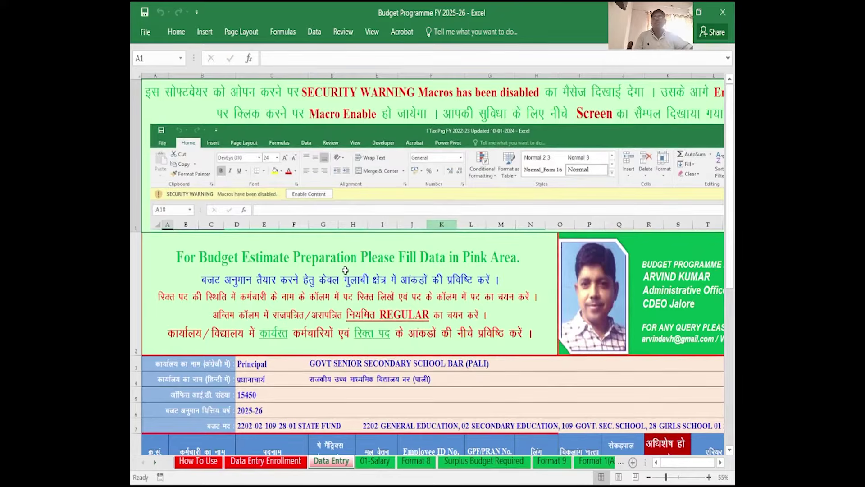
scroll(345, 271, down, 10)
scroll(350, 277, up, 3)
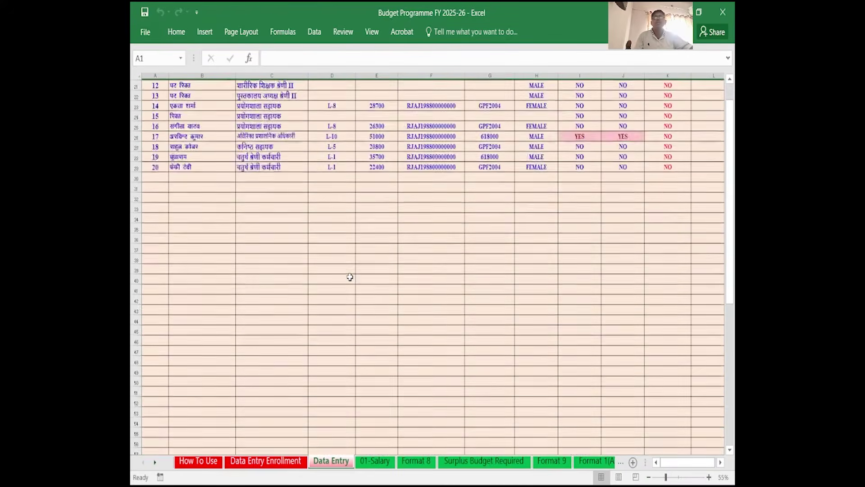
scroll(350, 276, up, 7)
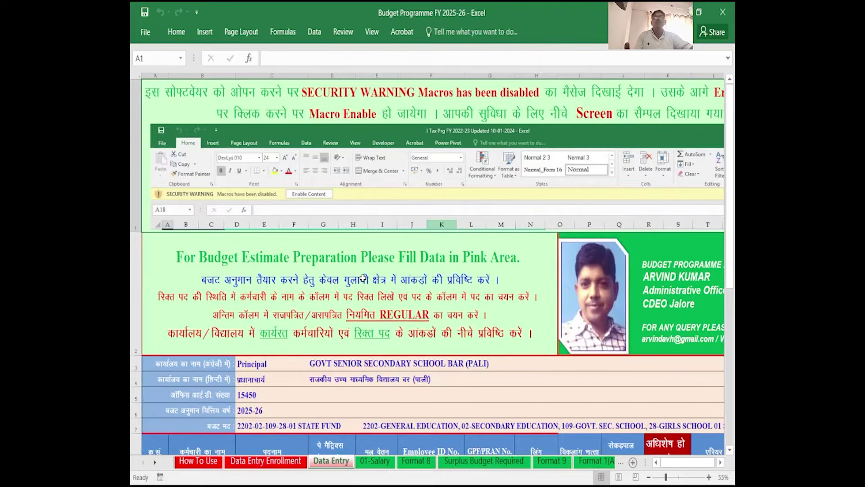
scroll(363, 278, down, 2)
scroll(363, 278, up, 2)
scroll(325, 276, down, 2)
scroll(325, 276, up, 2)
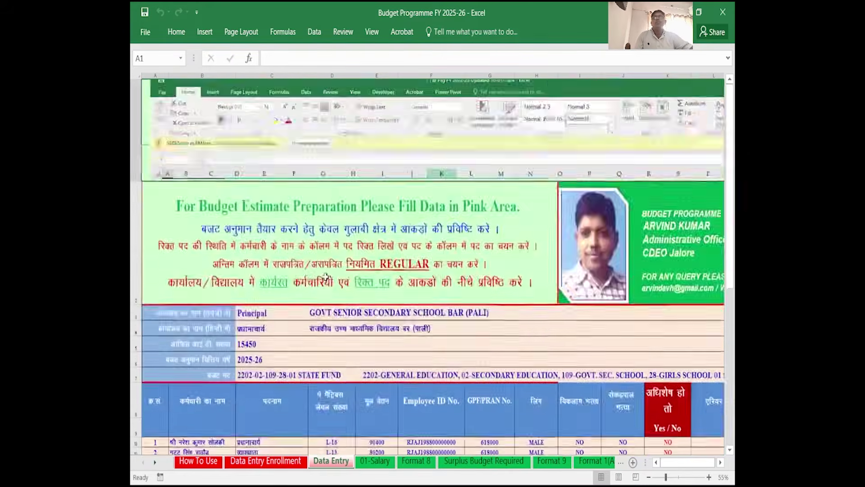
Check the office detail fields one by one: English and Hindi office names, office ID, budget year and budget head
click(276, 366)
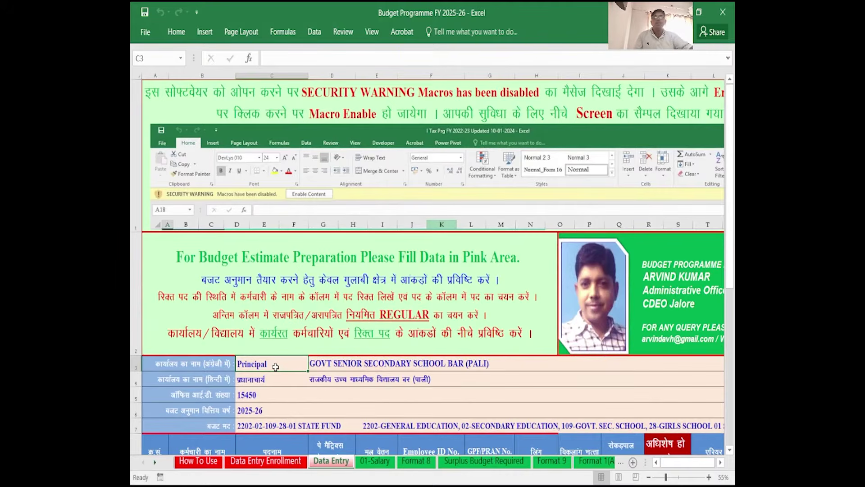
click(342, 365)
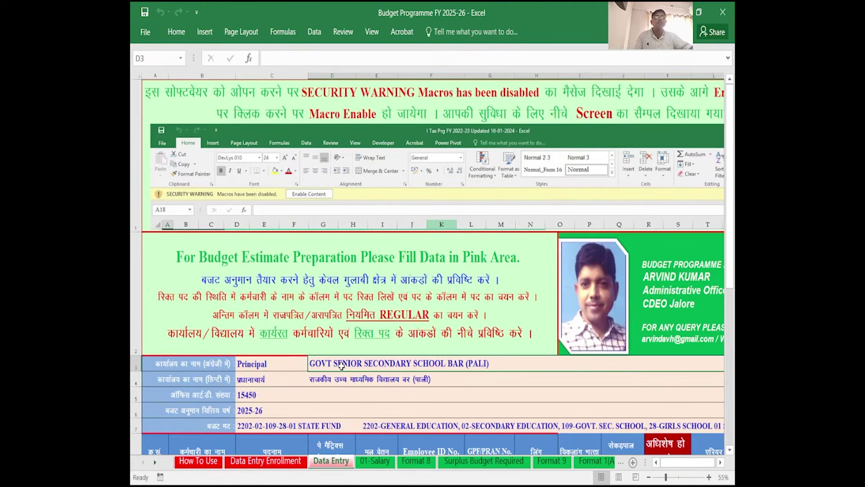
scroll(341, 366, down, 1)
scroll(315, 376, up, 1)
click(282, 383)
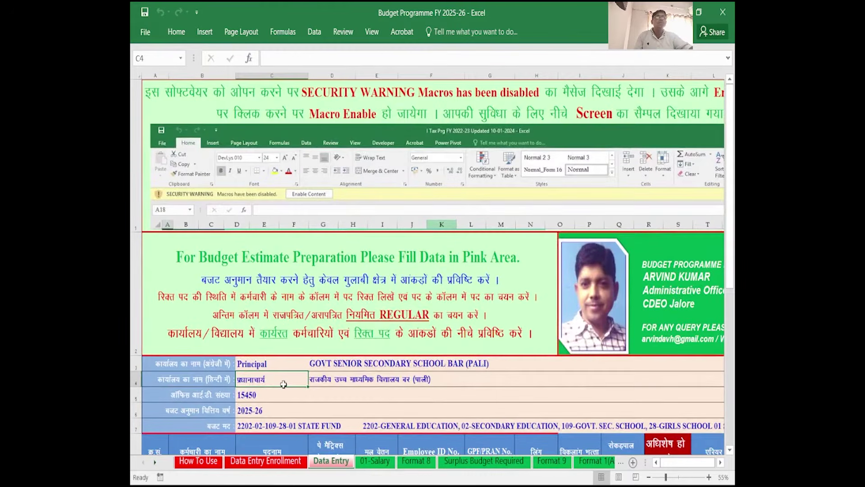
click(350, 380)
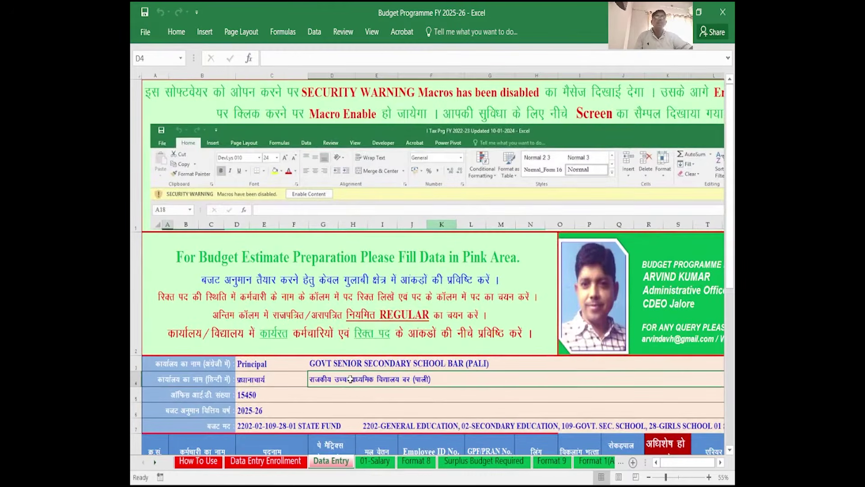
click(266, 393)
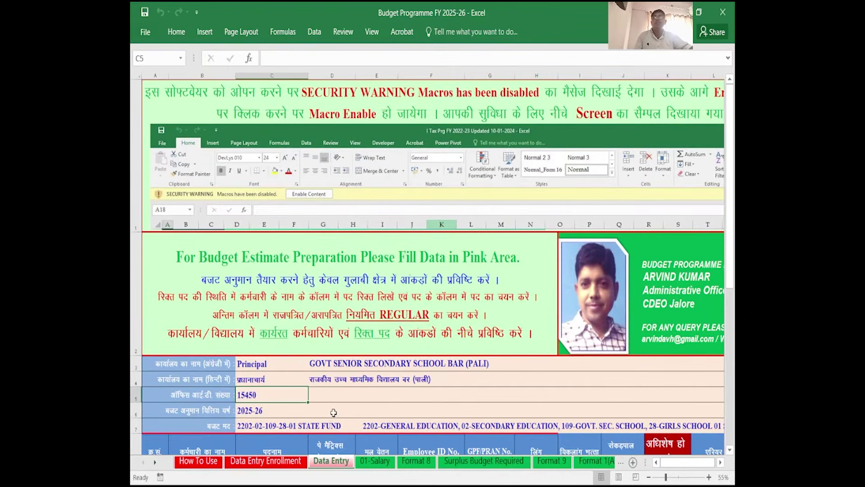
scroll(310, 400, down, 1)
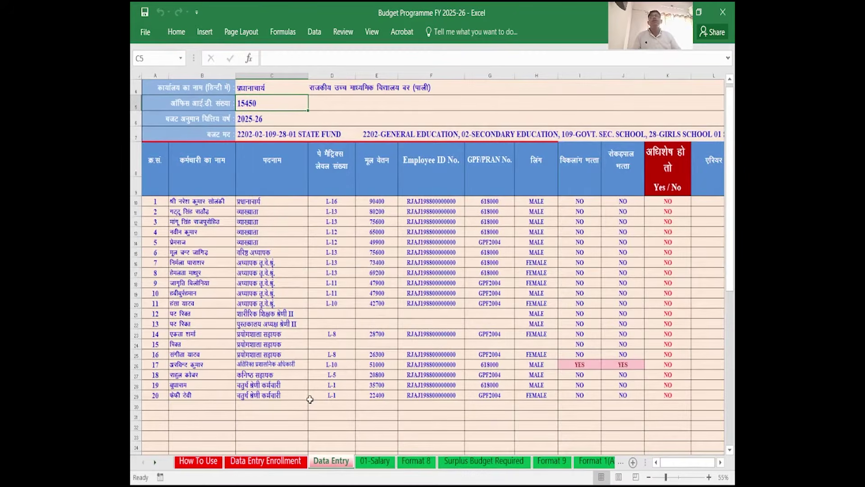
key(Down)
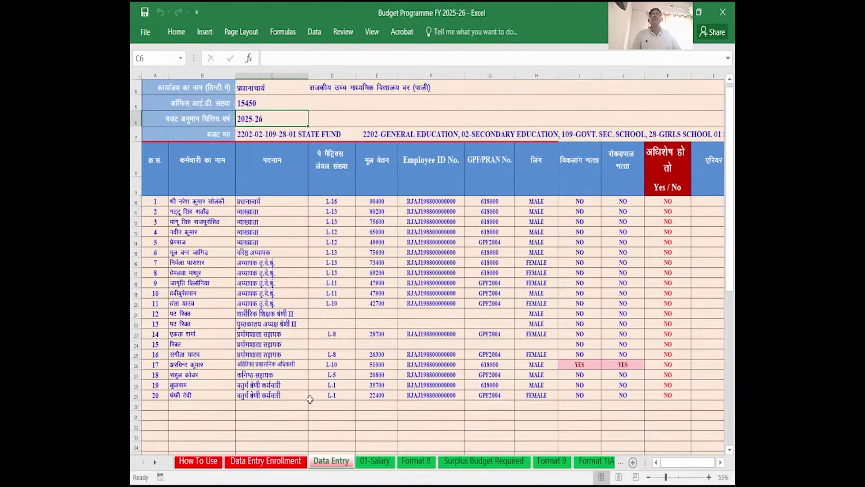
key(Down)
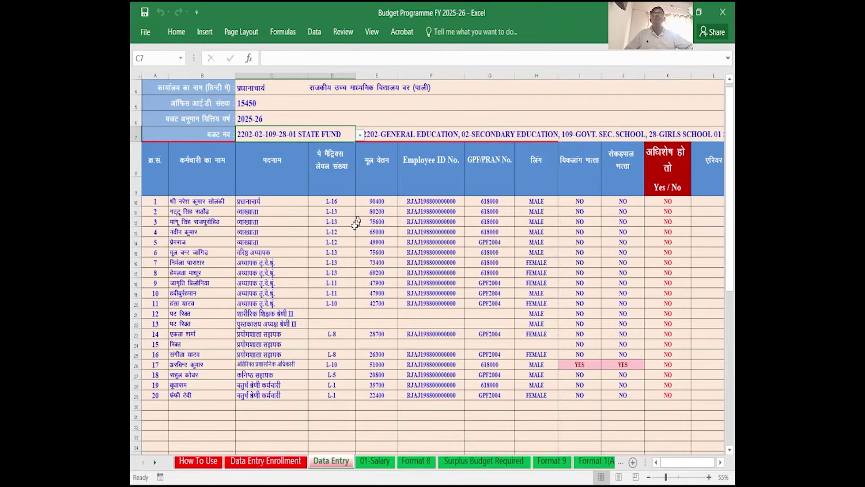
Look through the budget head codes available for the बजट मद field in C7
click(358, 135)
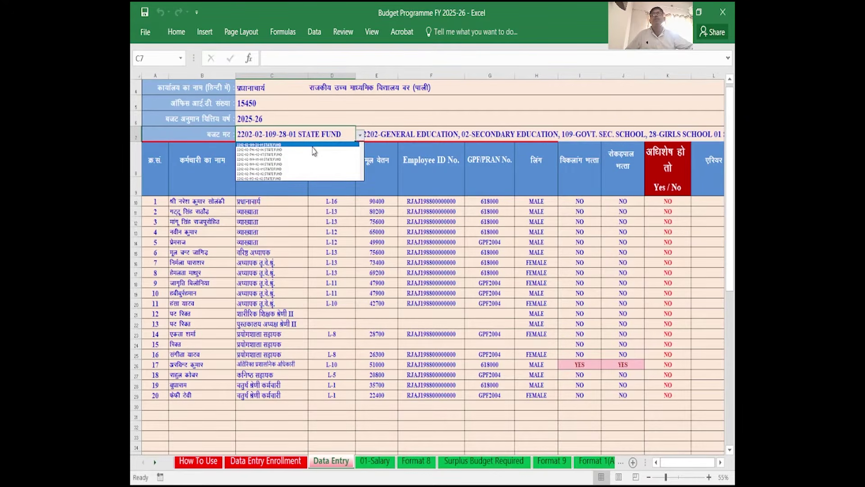
click(362, 145)
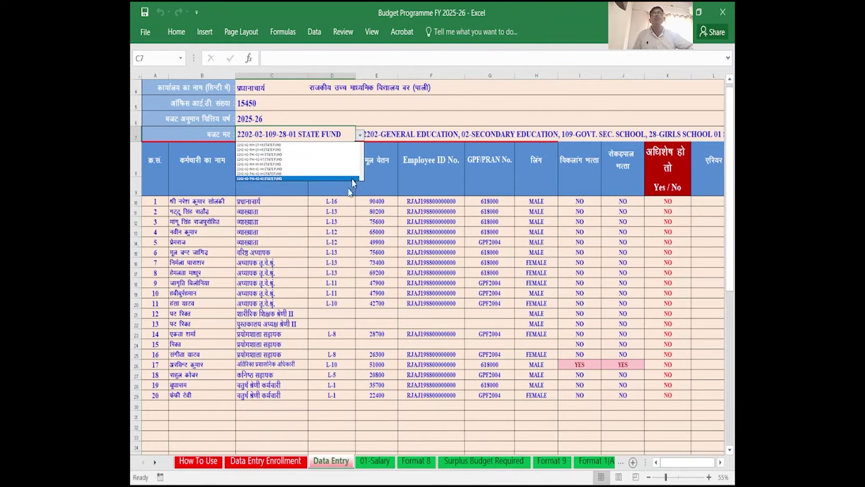
click(390, 125)
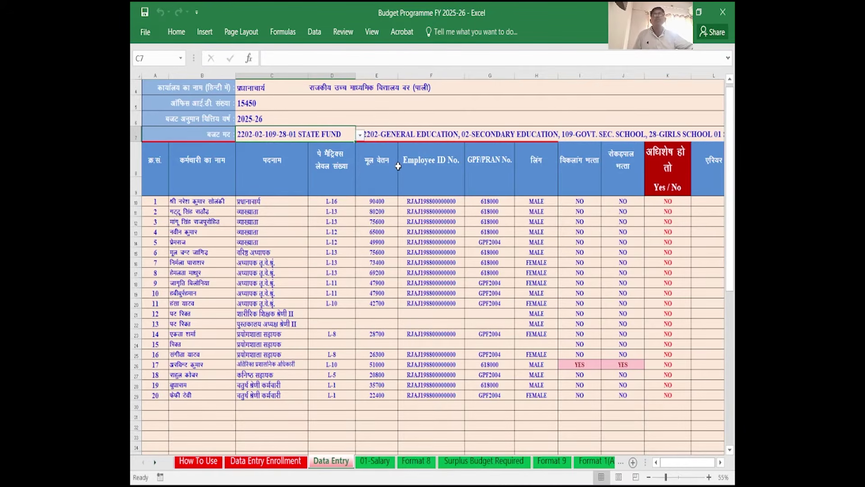
scroll(351, 189, up, 1)
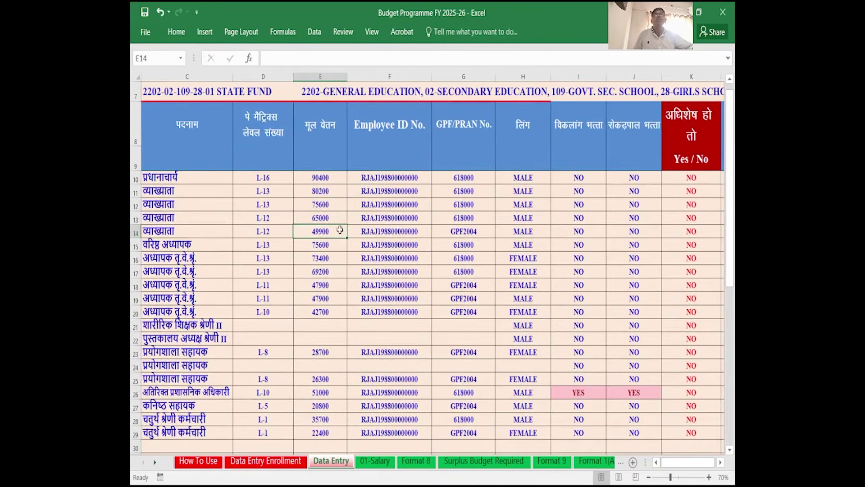
scroll(338, 231, up, 1)
click(298, 154)
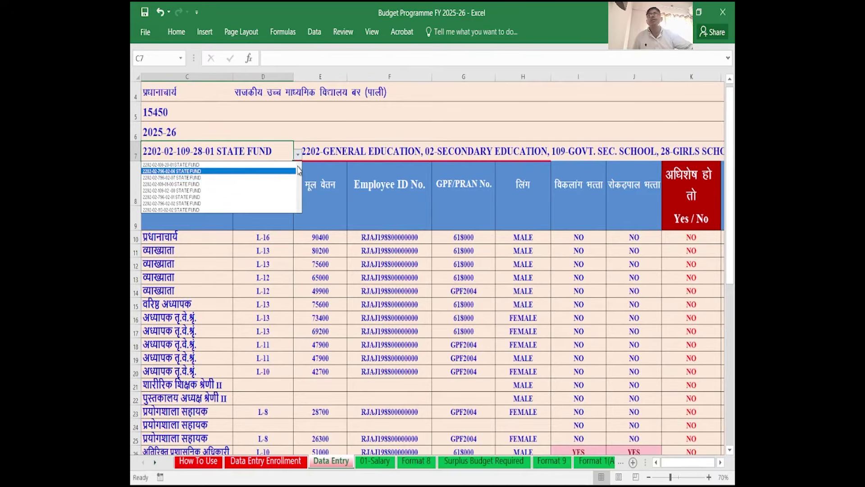
scroll(298, 174, down, 3)
scroll(297, 169, up, 1)
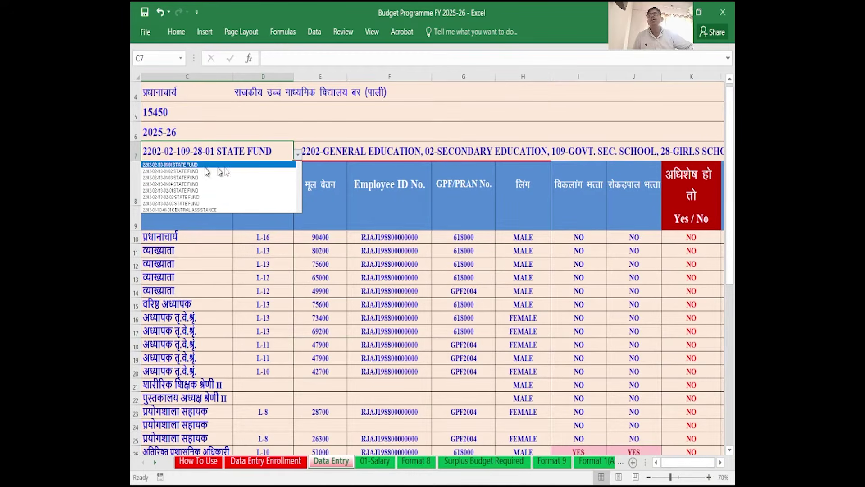
scroll(299, 169, up, 5)
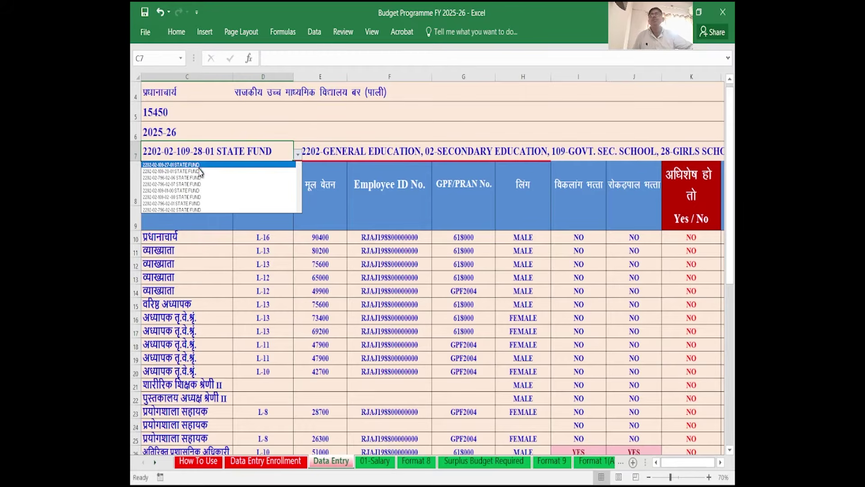
click(201, 172)
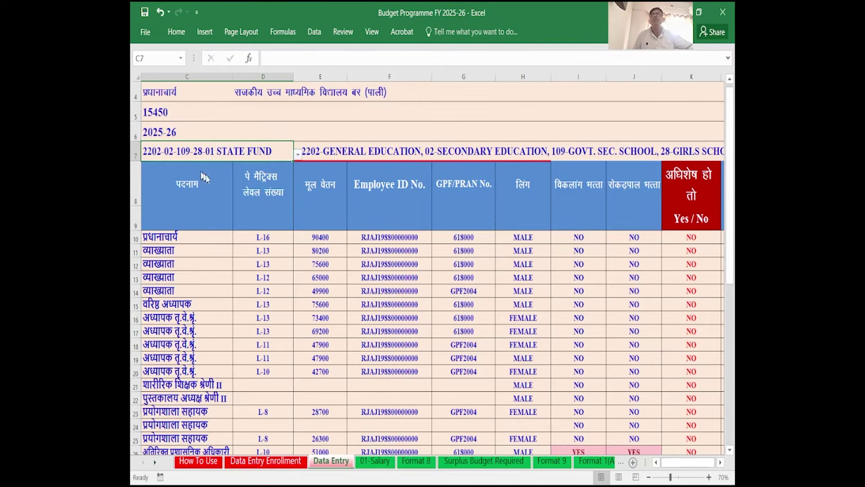
click(297, 154)
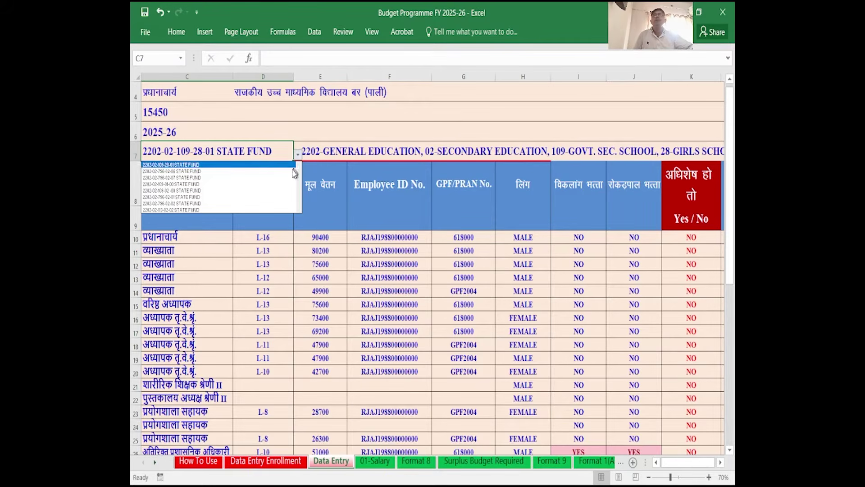
click(267, 165)
click(293, 215)
Look over the employee table's पदनाम column, starting with the प्रधानाचार्य entry and the व्याख्याता rows below it
key(Left)
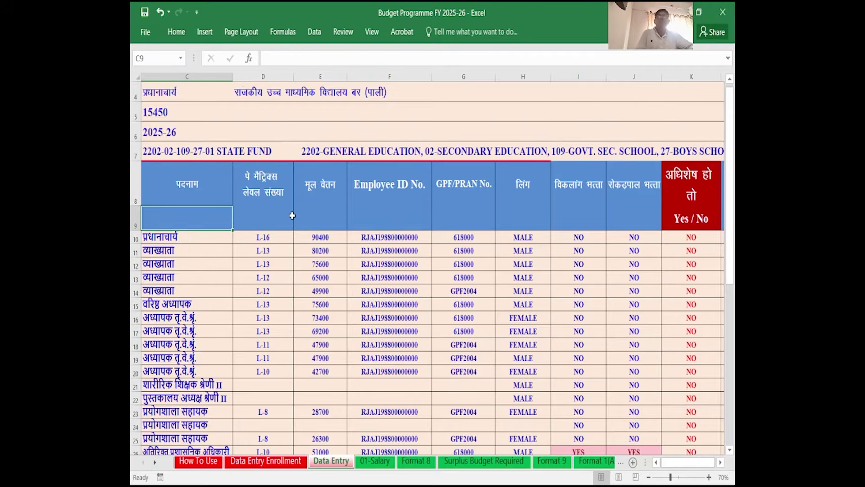
key(Left)
key(Left)
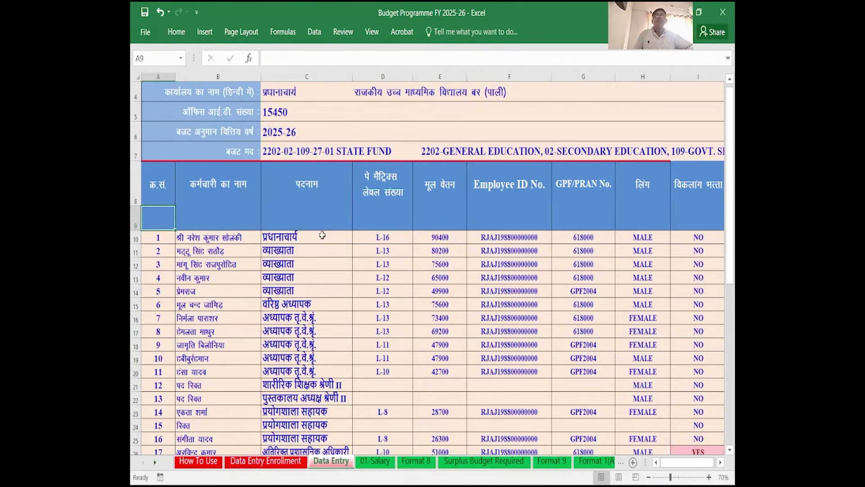
click(309, 199)
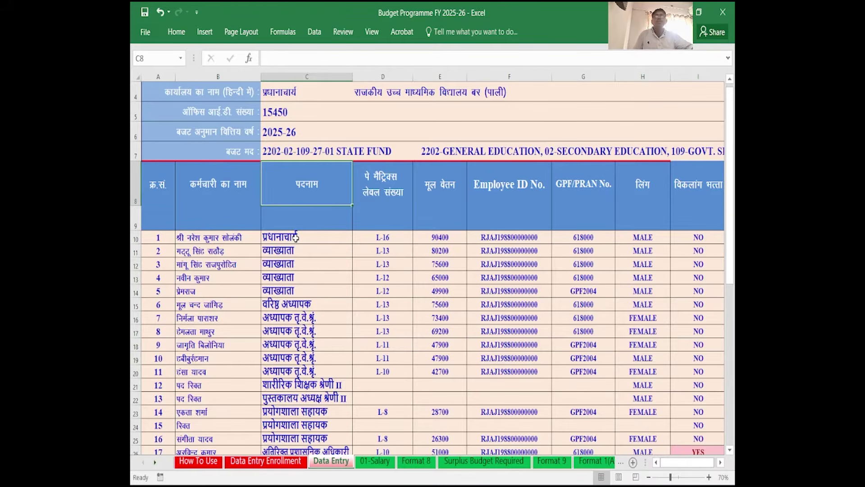
click(296, 237)
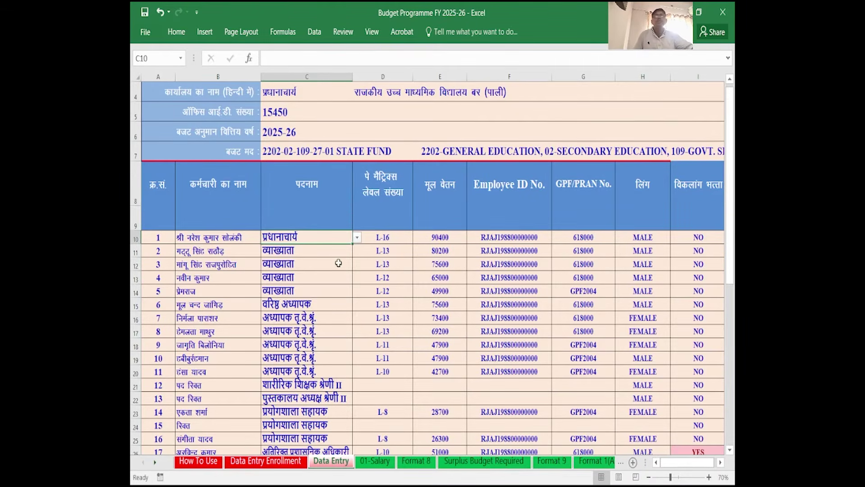
scroll(338, 261, down, 4)
scroll(339, 261, up, 1)
scroll(339, 261, up, 2)
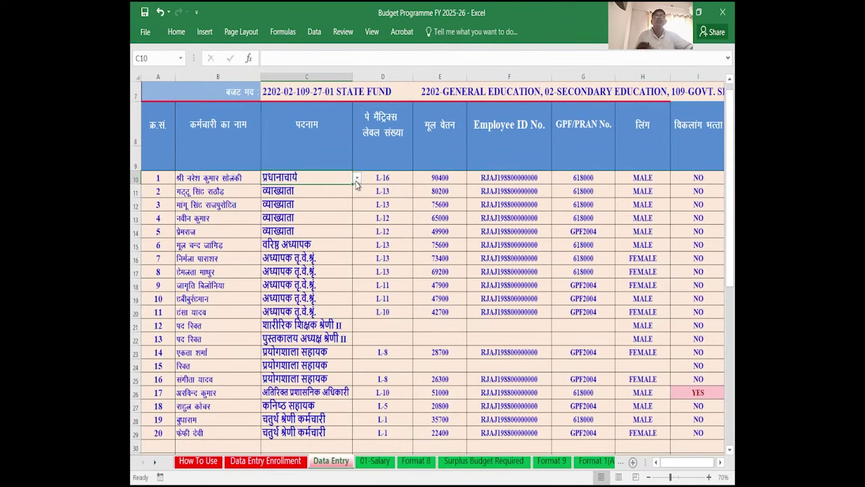
key(Return)
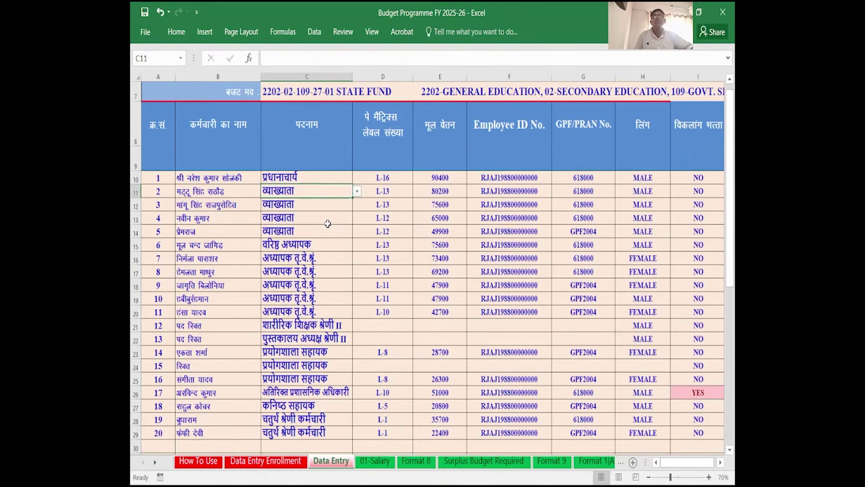
click(320, 228)
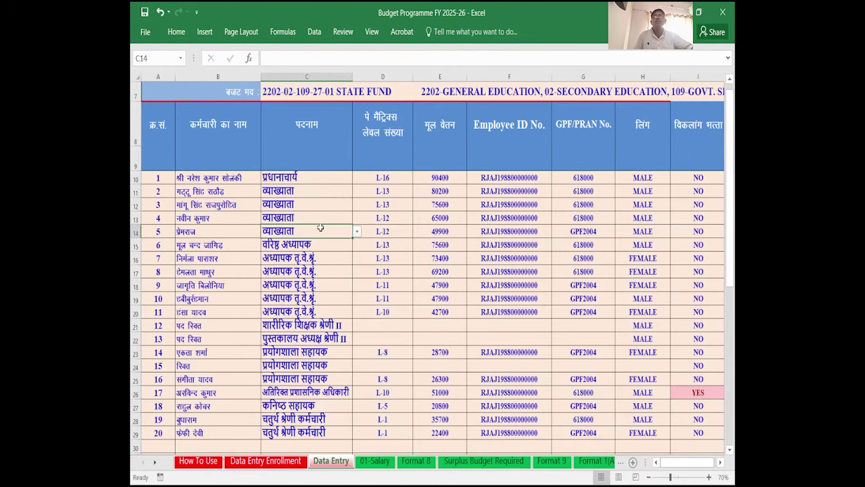
click(315, 194)
click(316, 205)
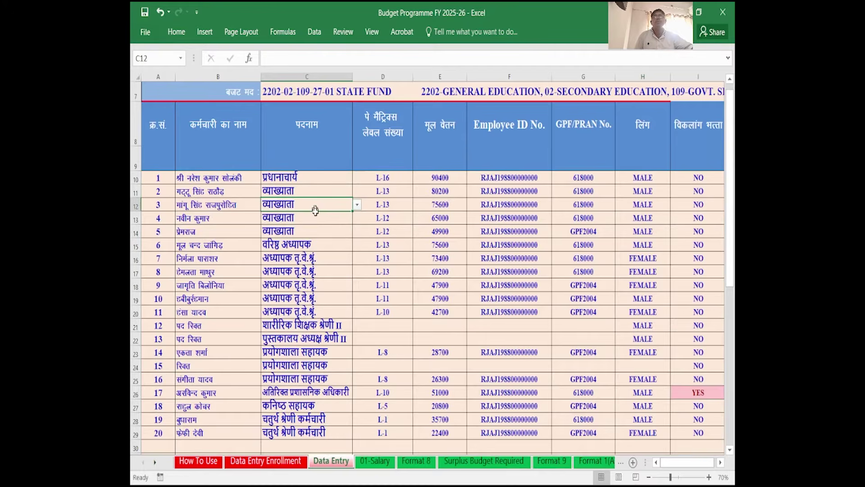
click(315, 217)
Change the designation in C14, the fifth employee's row, to वरिष्ठ अध्यापक
click(340, 234)
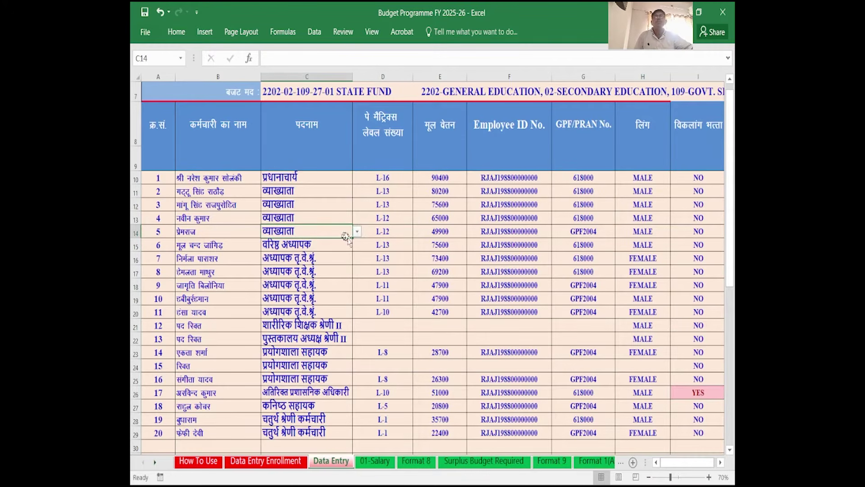
click(357, 232)
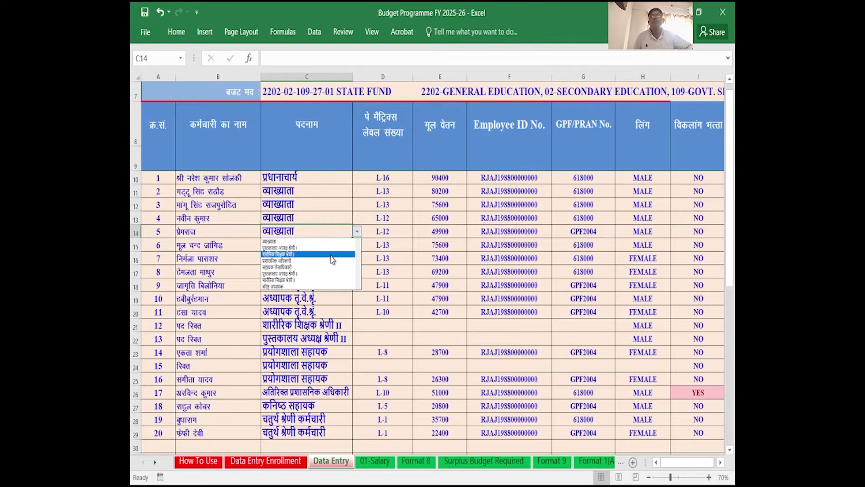
click(331, 286)
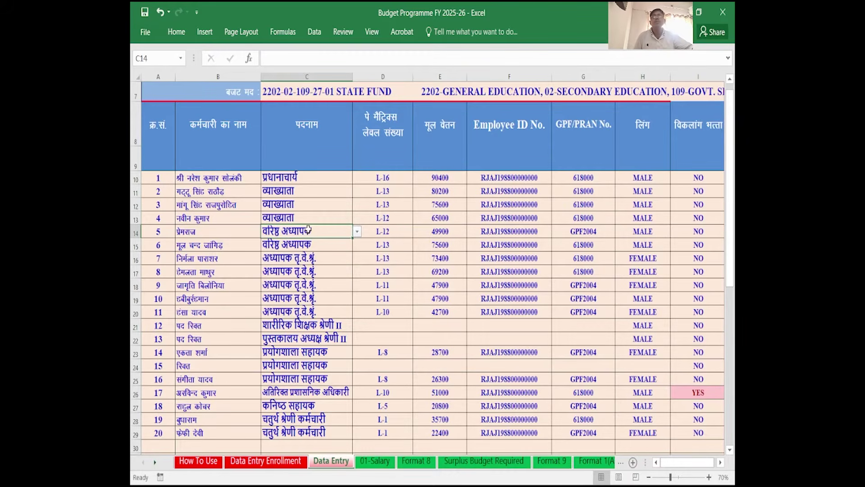
Review the order of the remaining designations in the पदनाम column, from वरिष्ठ अध्यापक down to चतुर्थ श्रेणी कर्मचारी
click(311, 246)
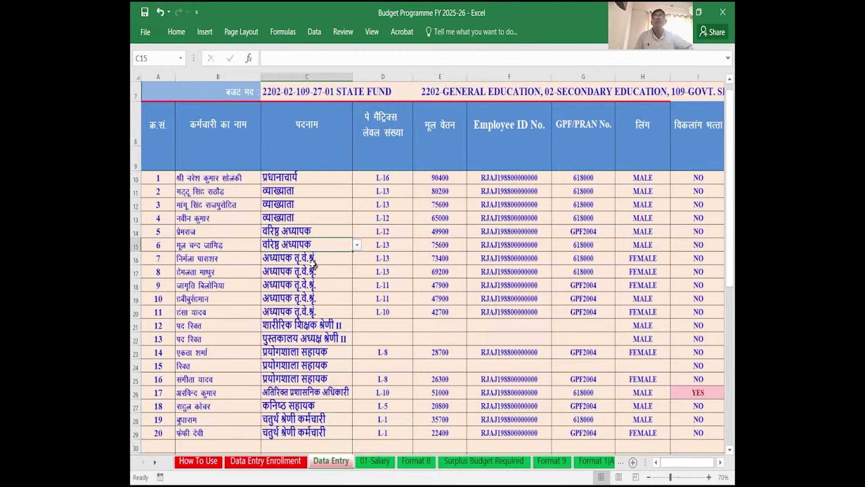
click(320, 311)
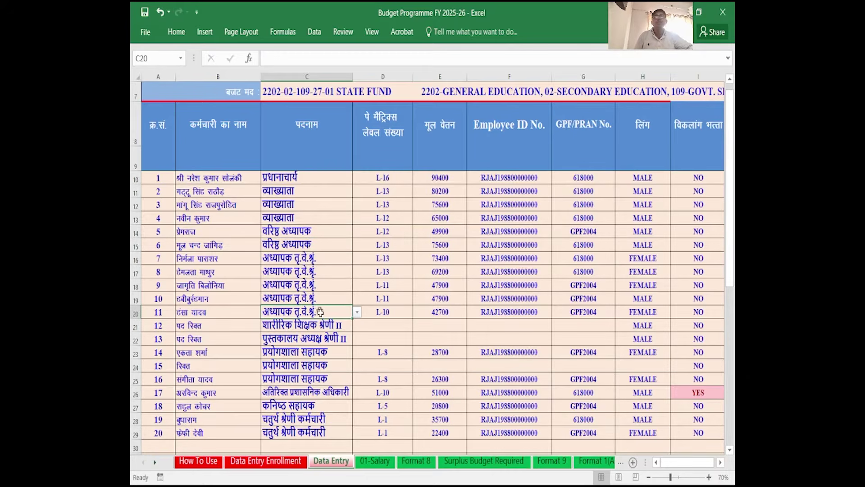
click(319, 326)
click(318, 311)
click(293, 178)
scroll(295, 247, down, 1)
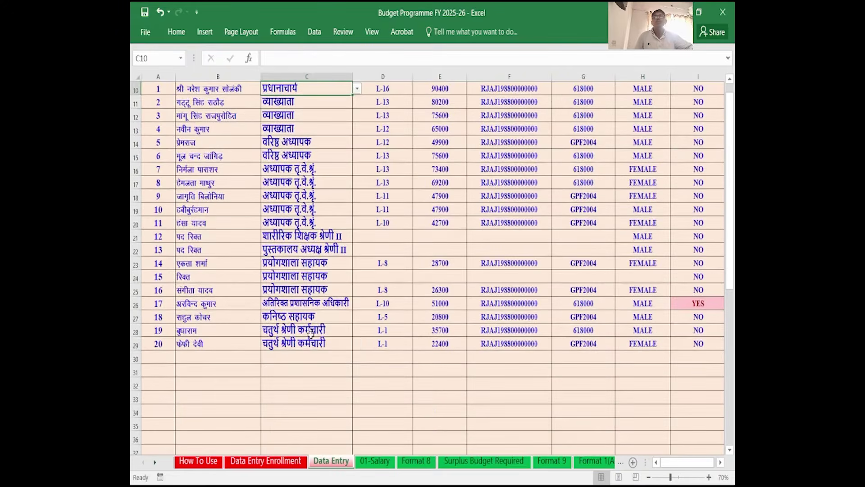
click(310, 342)
scroll(310, 338, up, 3)
scroll(270, 298, down, 1)
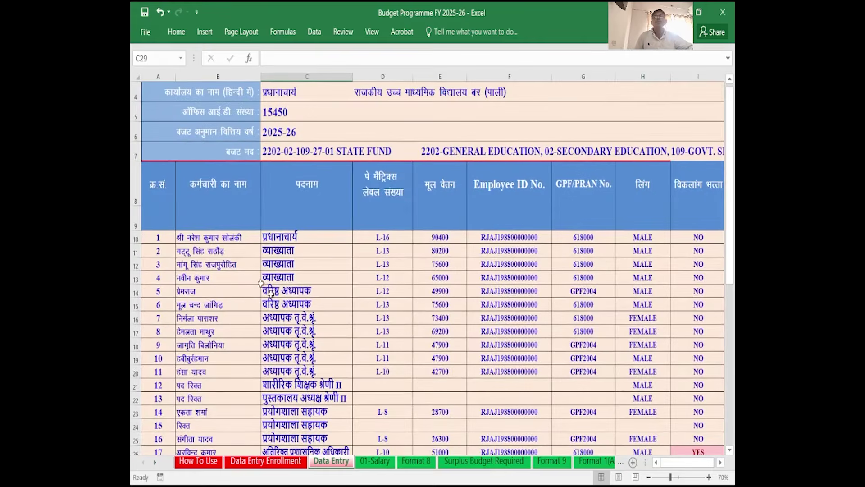
Mark the fourth post as vacant by replacing the employee name in B13 with पद रिक्त
click(222, 239)
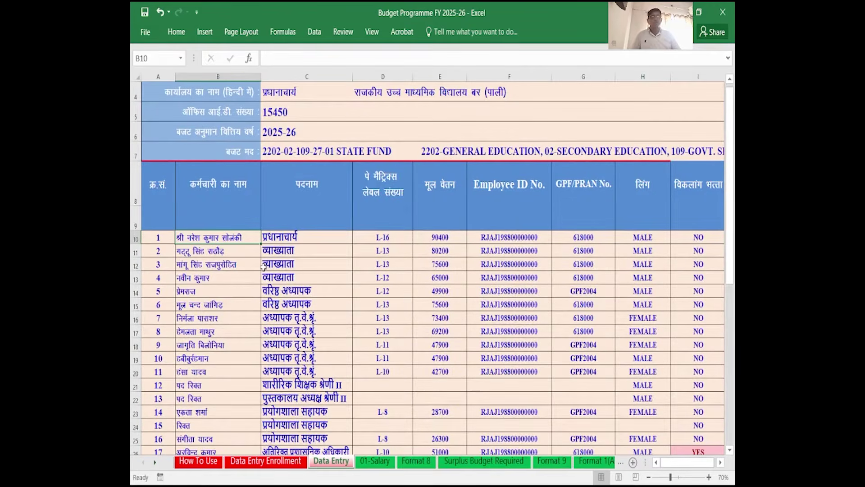
key(Down)
key(Down)
key(Down)
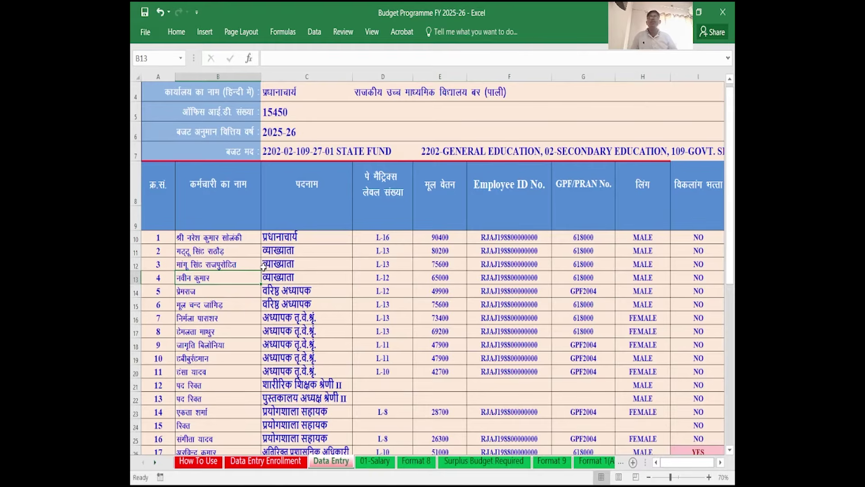
text(i)
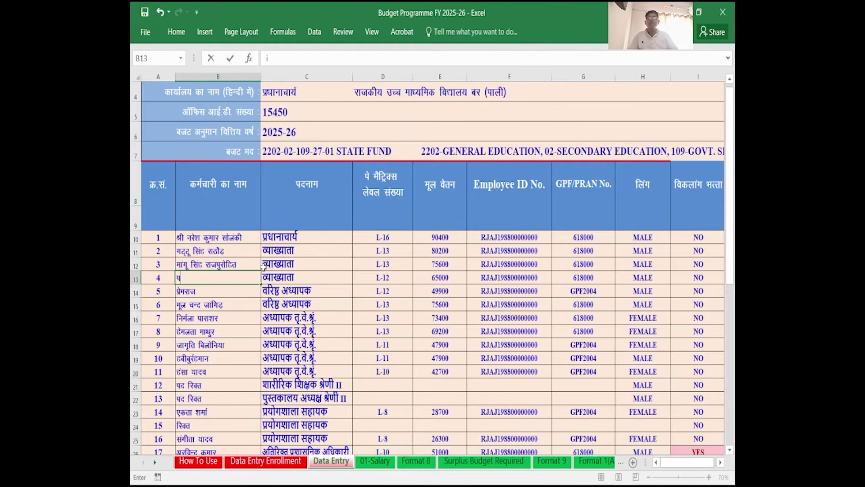
text(n fjDr)
key(Return)
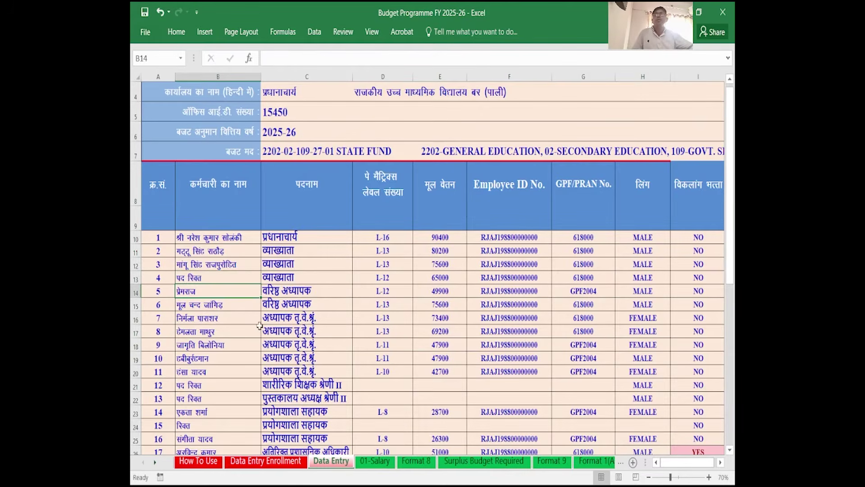
Check how filled and vacant posts are listed in the employee name and designation columns, including the vacant व्याख्याता row
click(295, 293)
scroll(301, 303, down, 2)
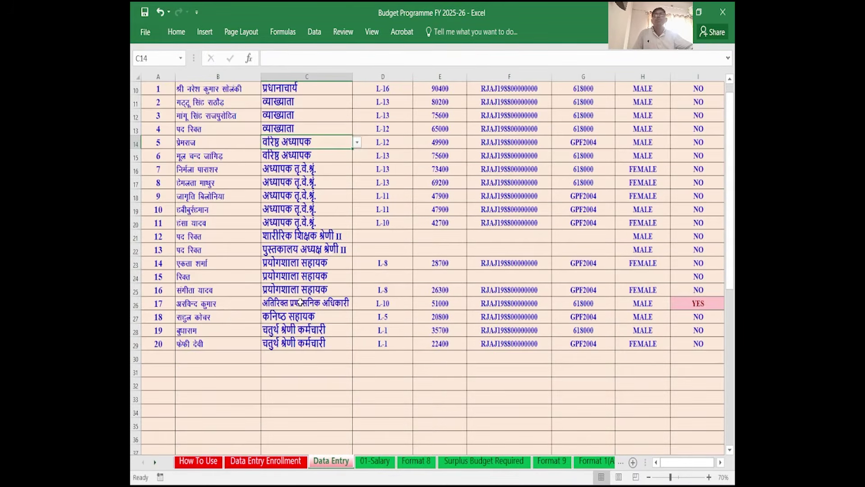
click(229, 316)
scroll(238, 320, up, 2)
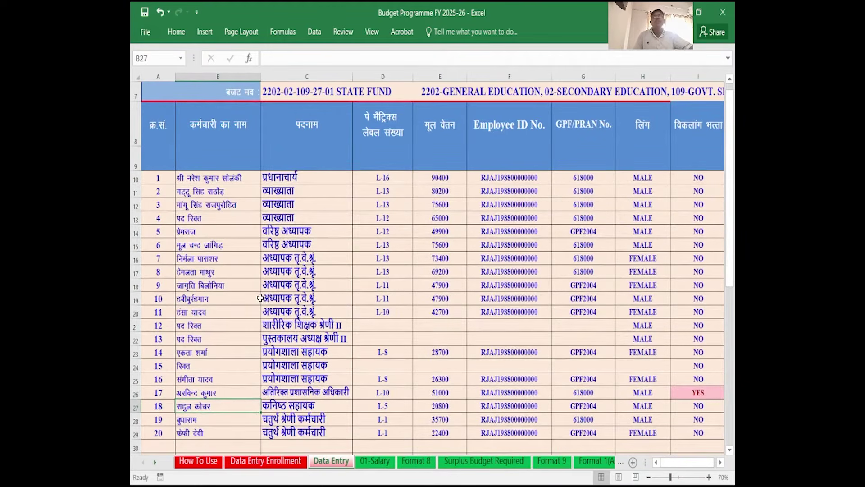
click(338, 219)
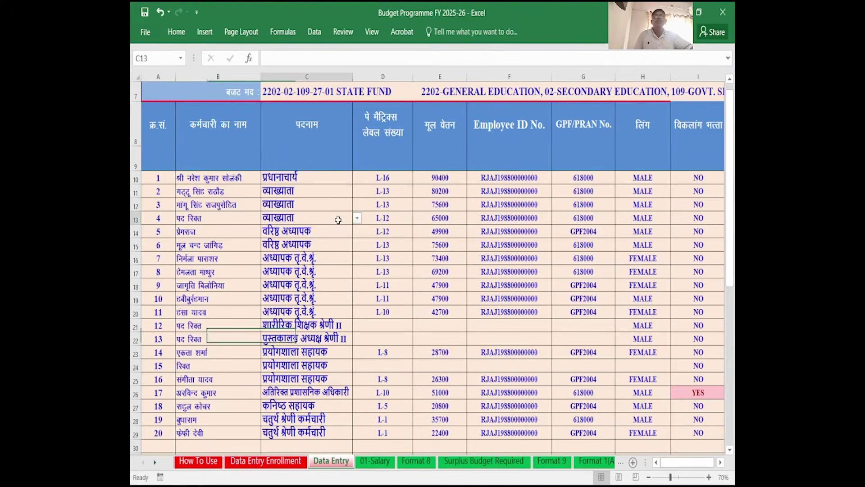
click(216, 220)
scroll(237, 229, down, 1)
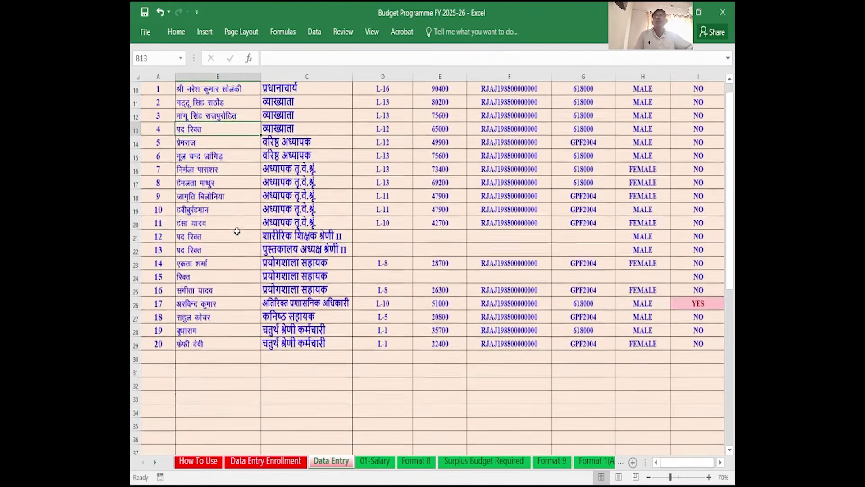
scroll(237, 229, up, 1)
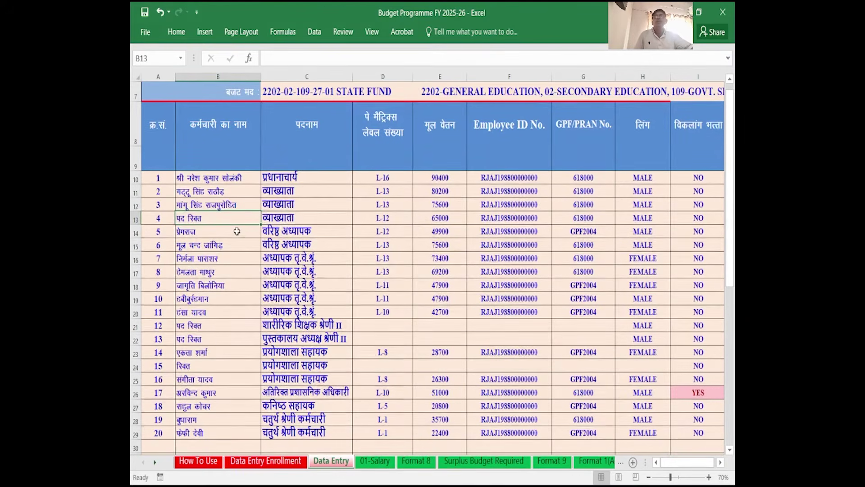
Examine the remaining employee columns one by one: pay matrix level, basic pay, employee ID, GPF/PRAN number, gender, disability and cashier allowances, and surplus status
click(376, 179)
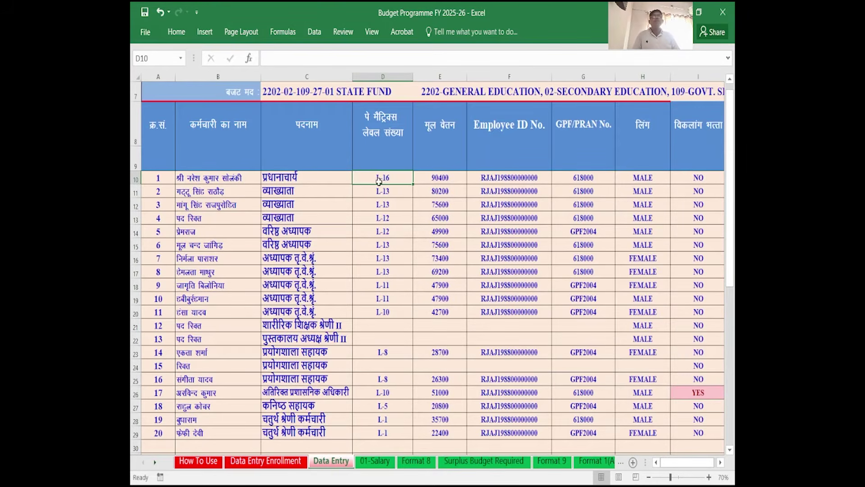
key(ctrl+Down)
scroll(383, 186, up, 15)
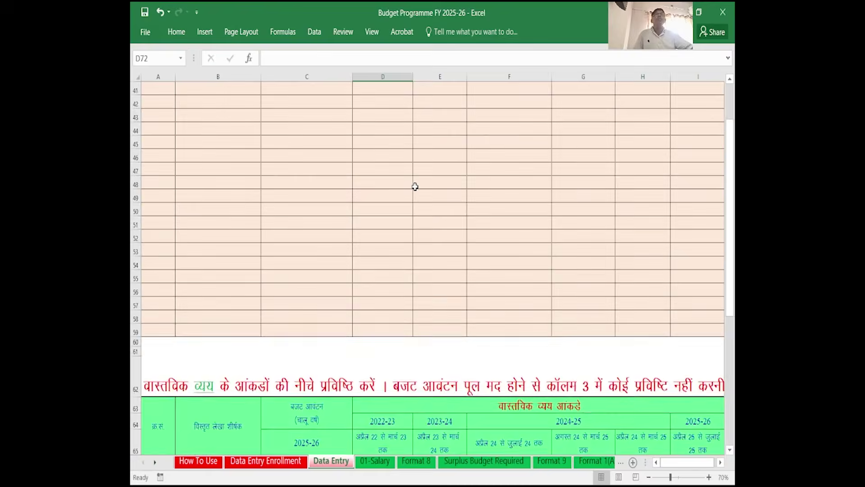
scroll(419, 190, up, 2)
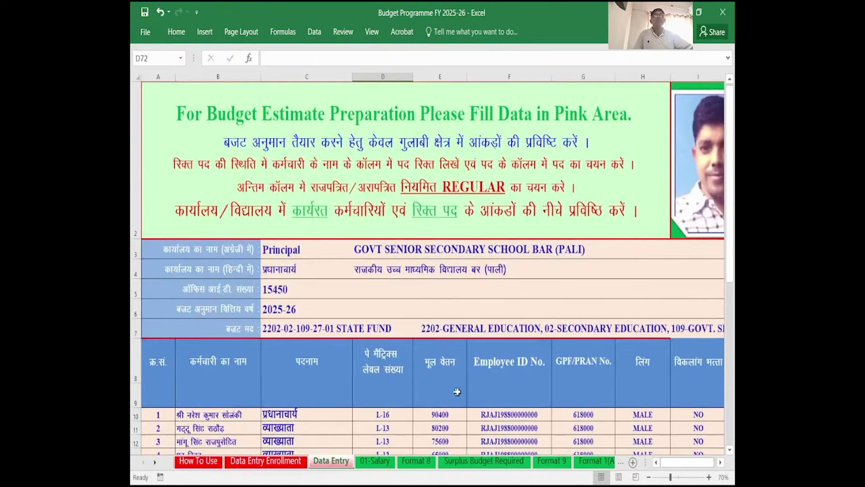
scroll(428, 202, down, 2)
click(440, 220)
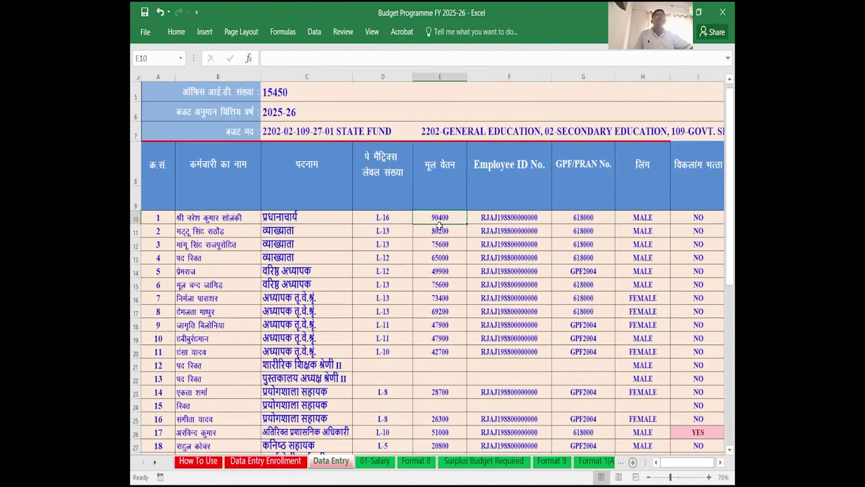
click(508, 217)
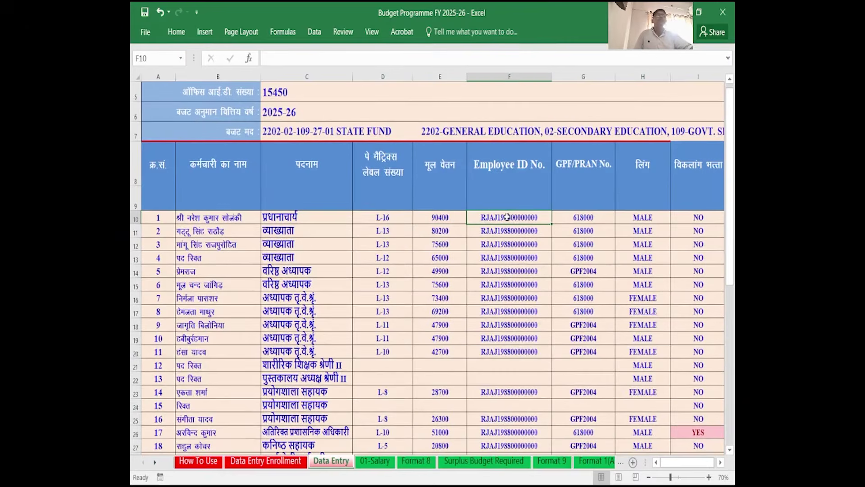
click(571, 218)
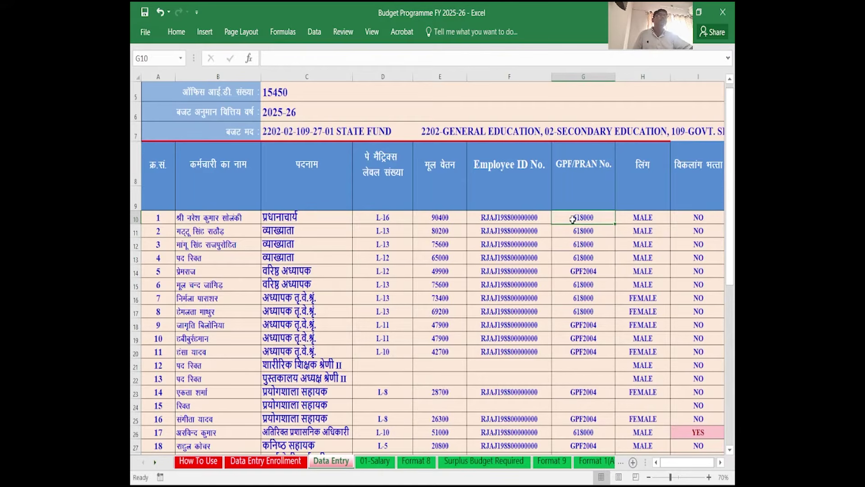
click(585, 273)
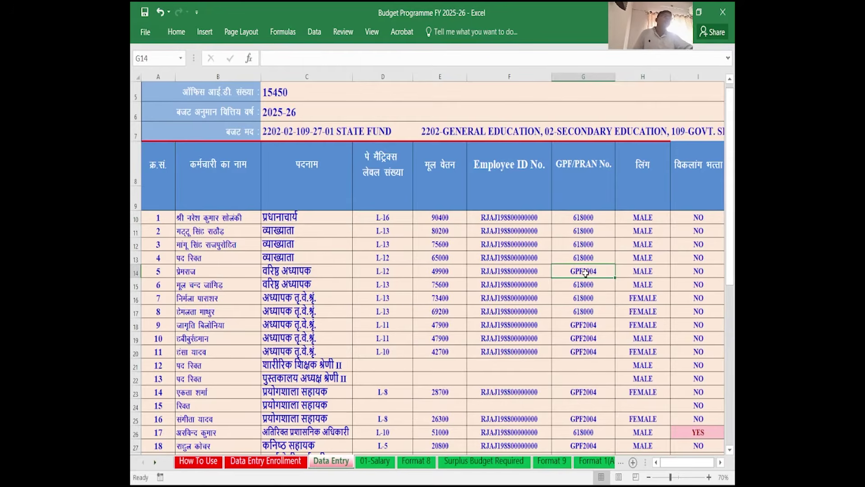
click(632, 218)
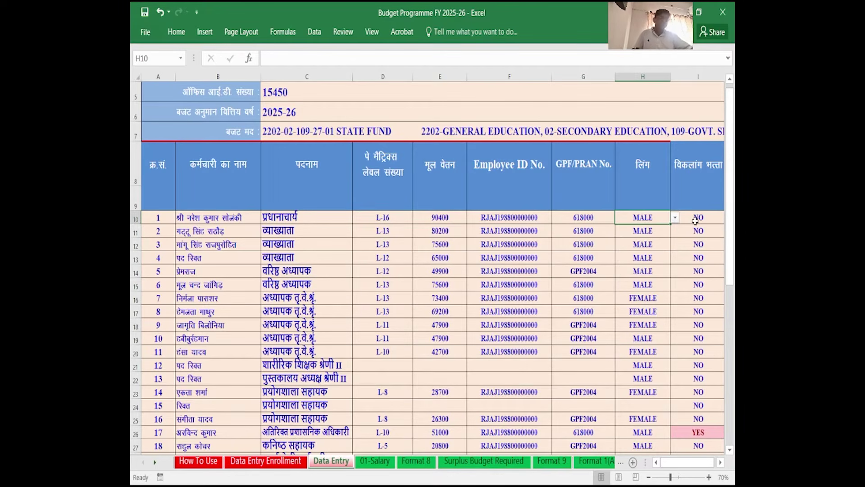
click(695, 220)
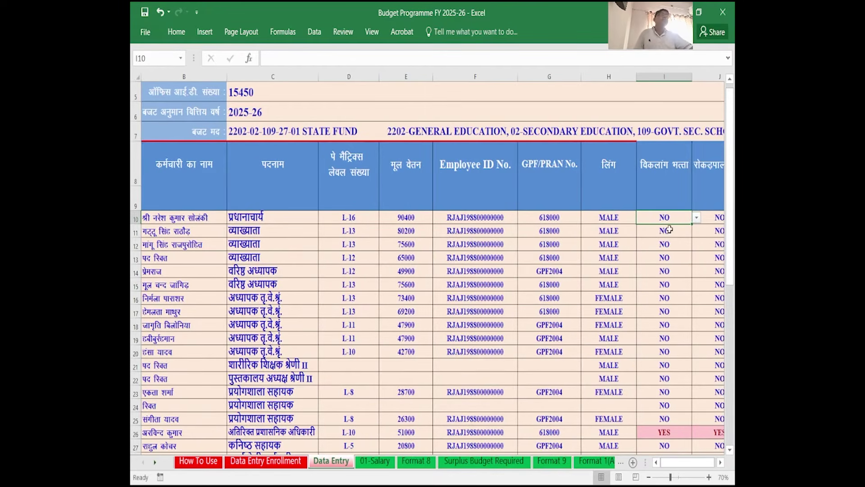
click(706, 220)
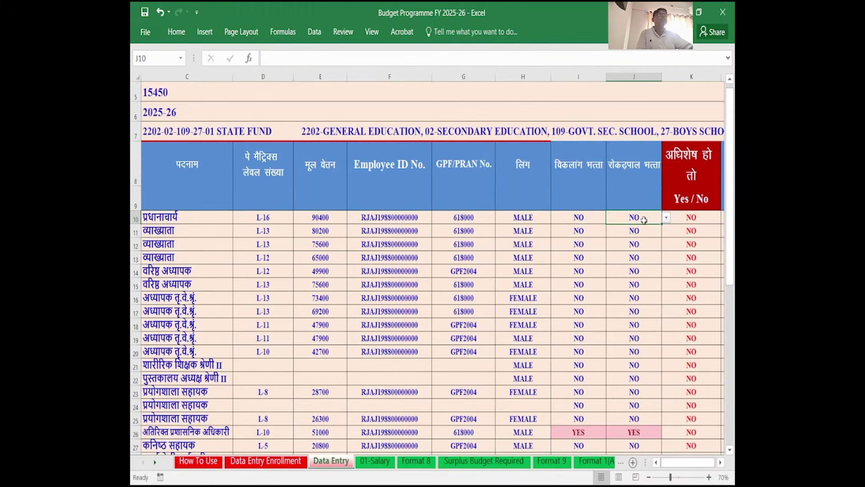
key(Right)
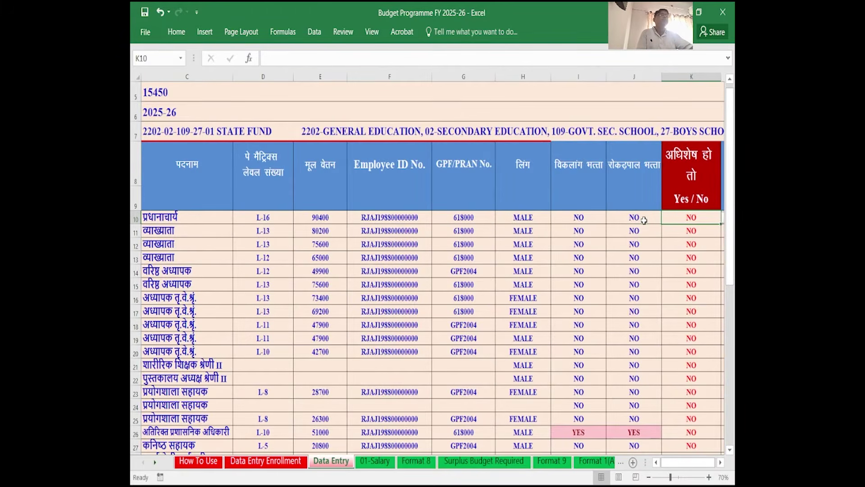
Check the surplus status (अधिशेष), arrears (एरियर) and Employee Status columns for the first employee row
key(Right)
click(622, 218)
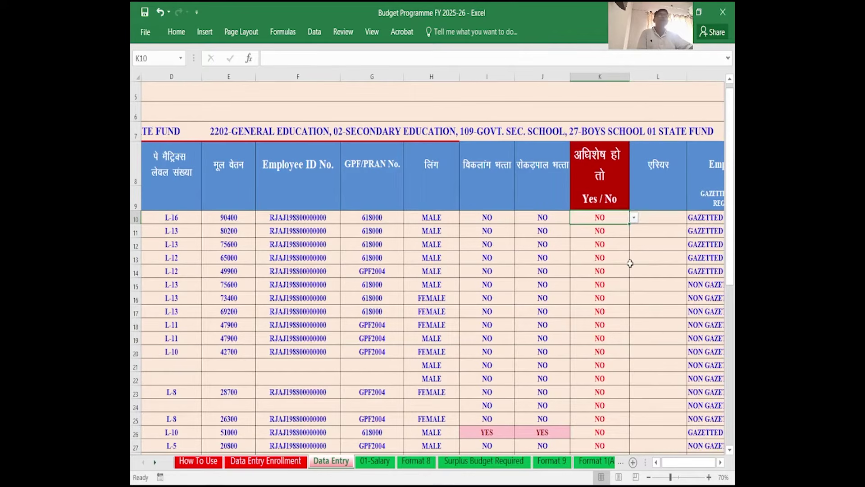
key(Right)
click(608, 221)
key(Right)
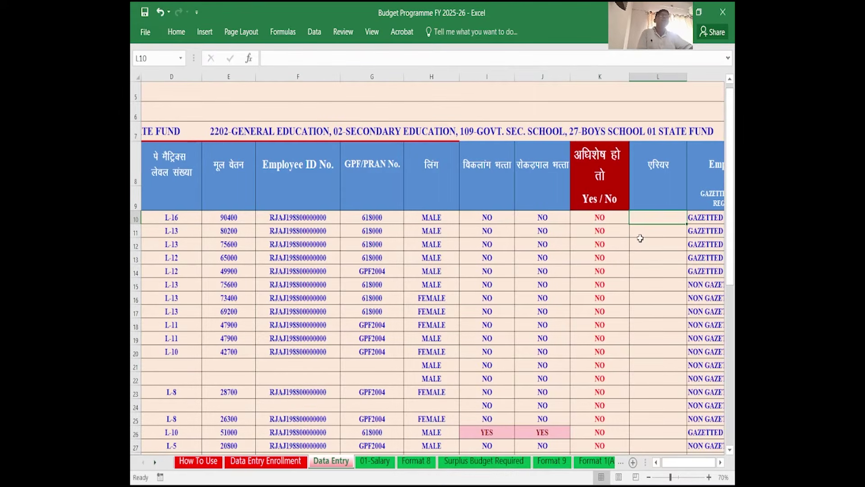
scroll(640, 238, right, 2)
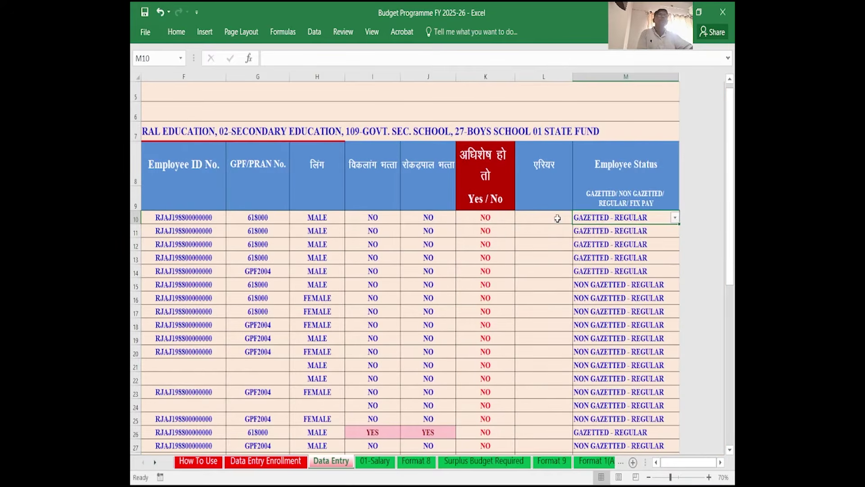
Try NON GAZETTED - REGULAR, GAZETTED - FIX PAY and NON GAZETTED - FIX PAY as the first employee's Employee Status in M10
click(609, 218)
click(675, 219)
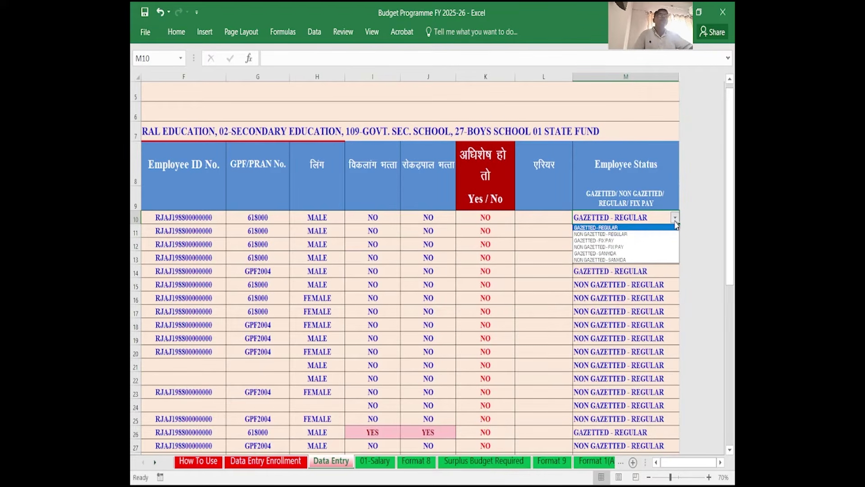
click(649, 235)
click(675, 218)
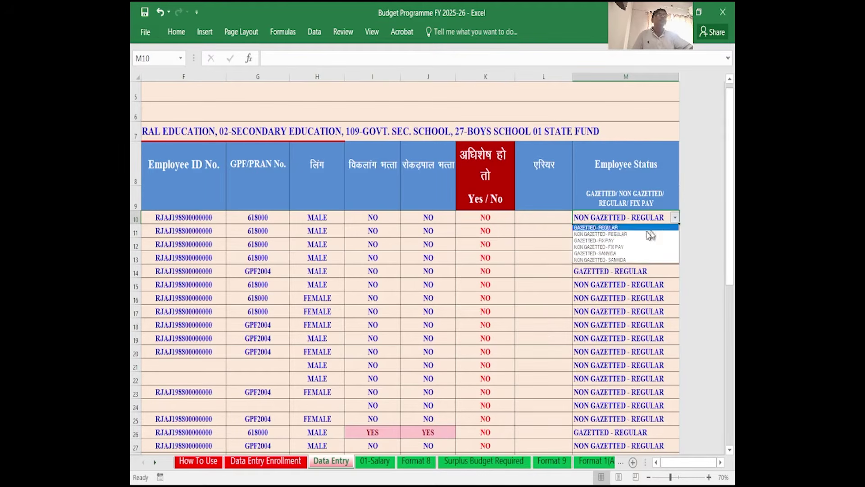
click(644, 241)
click(675, 218)
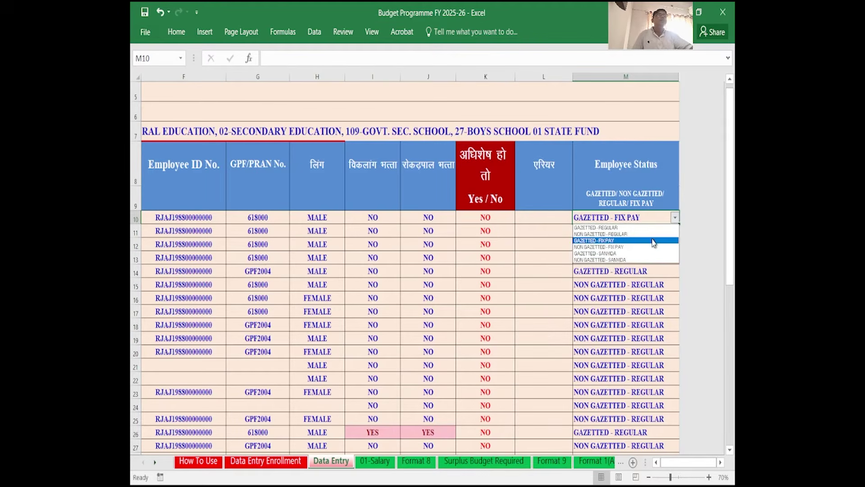
click(654, 248)
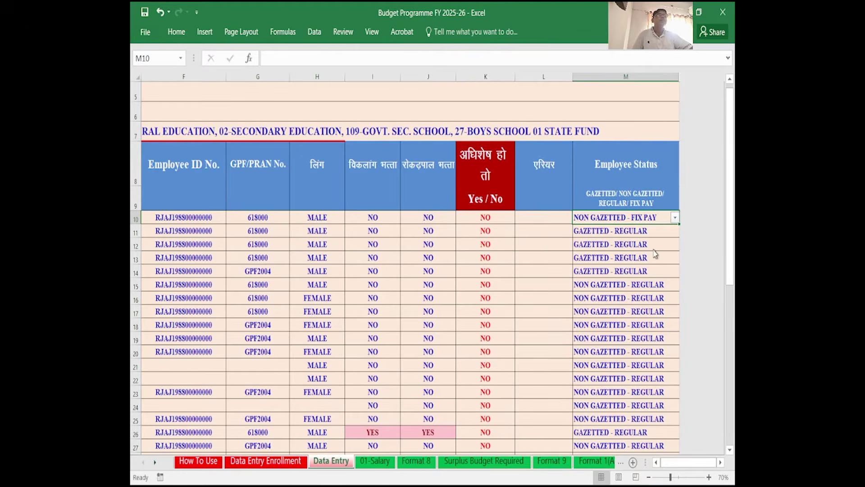
Try GAZETTED - SANVIDA and NON GAZETTED - SANVIDA as the status in M10, and set it back to GAZETTED - REGULAR
click(675, 217)
click(648, 253)
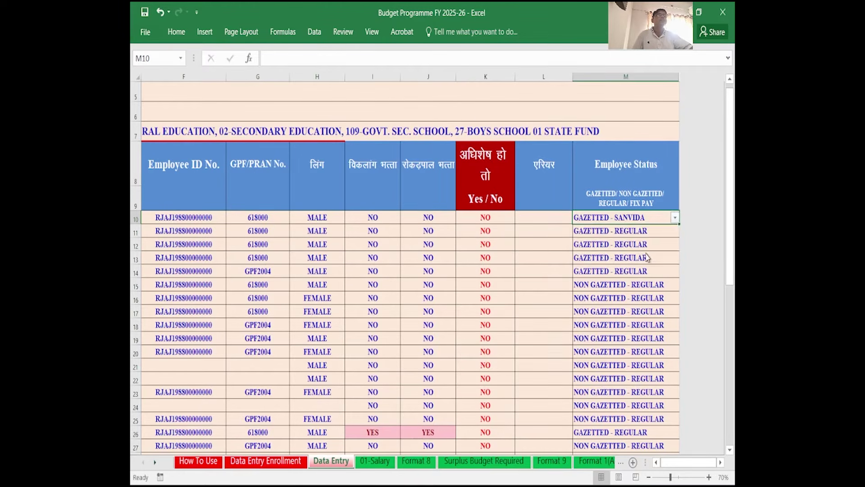
click(674, 217)
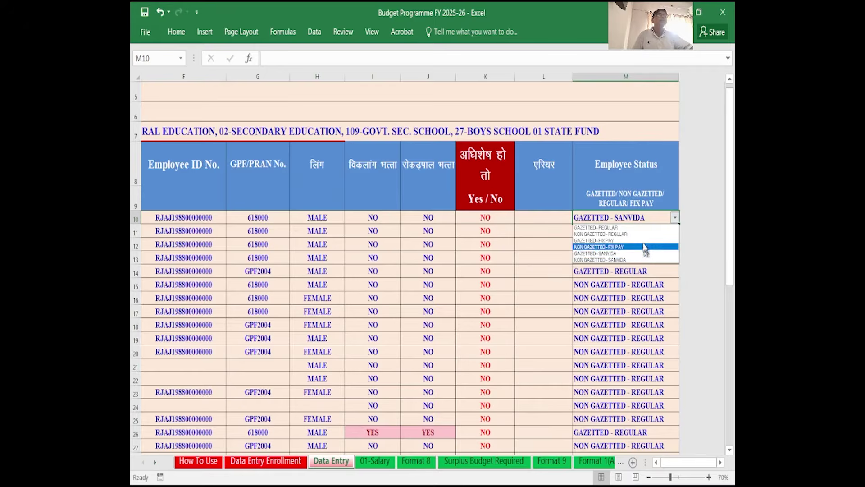
click(649, 260)
click(675, 217)
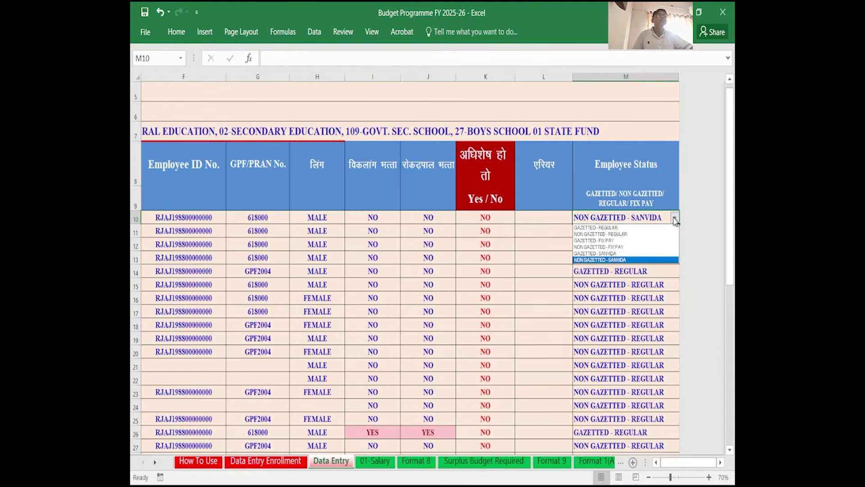
click(636, 227)
click(530, 243)
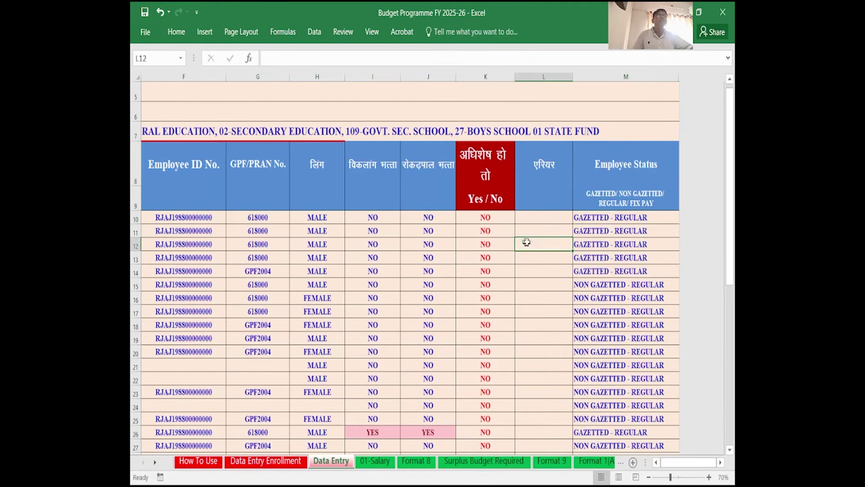
Find the actual expenditure (वास्तविक व्यय) table below the employee list and its blank rows
key(Home)
scroll(453, 273, down, 5)
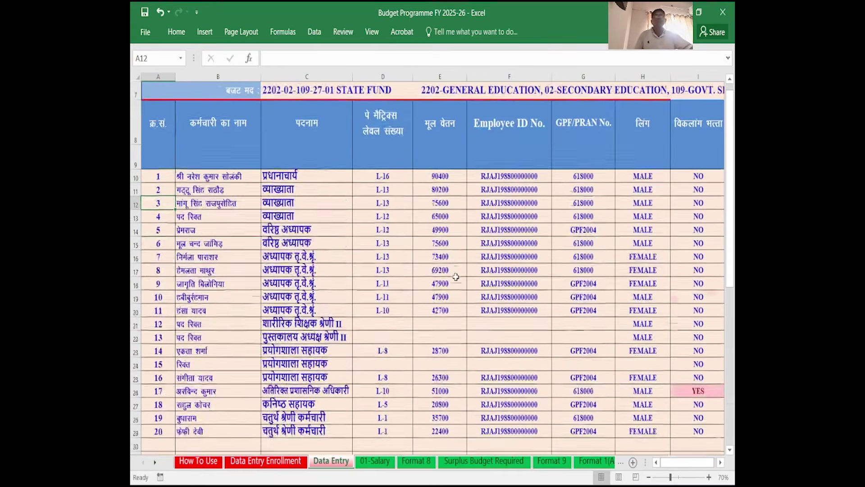
scroll(453, 274, down, 1)
scroll(453, 272, down, 11)
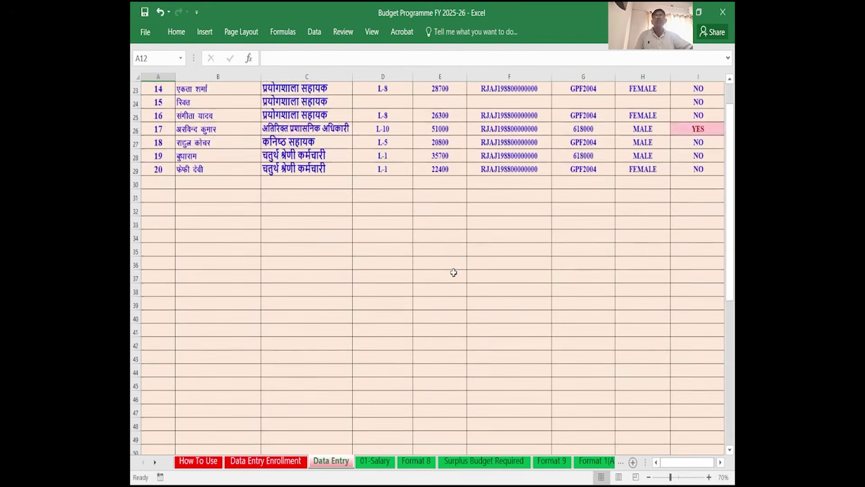
scroll(455, 271, down, 2)
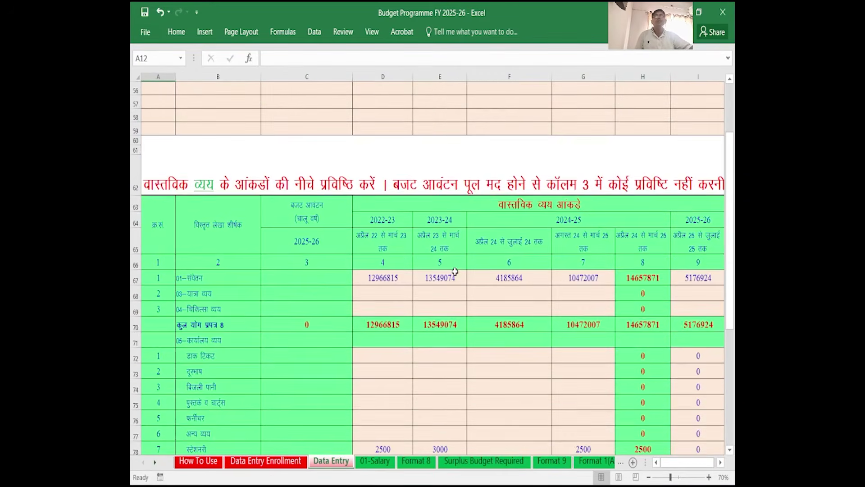
scroll(400, 261, down, 1)
scroll(400, 261, down, 1)
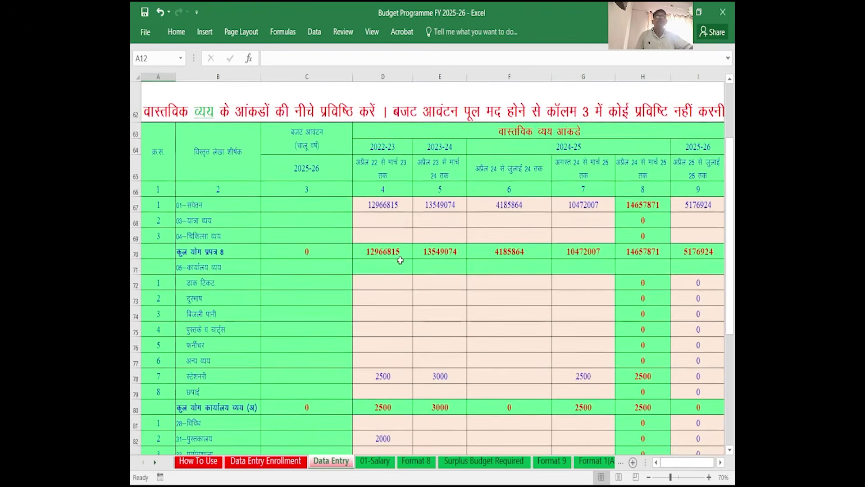
Compare the expenditure table's year columns for 2022-23, 2023-24 and 2024-25 to see which period each one covers
click(393, 205)
click(449, 204)
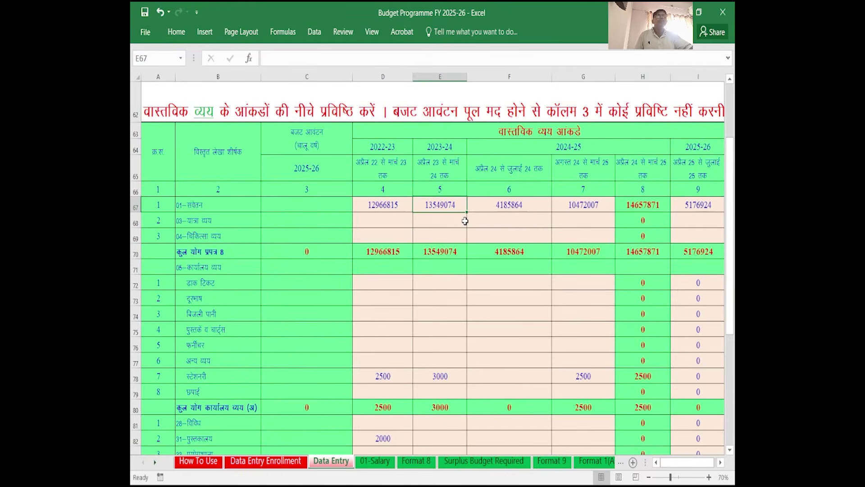
click(595, 222)
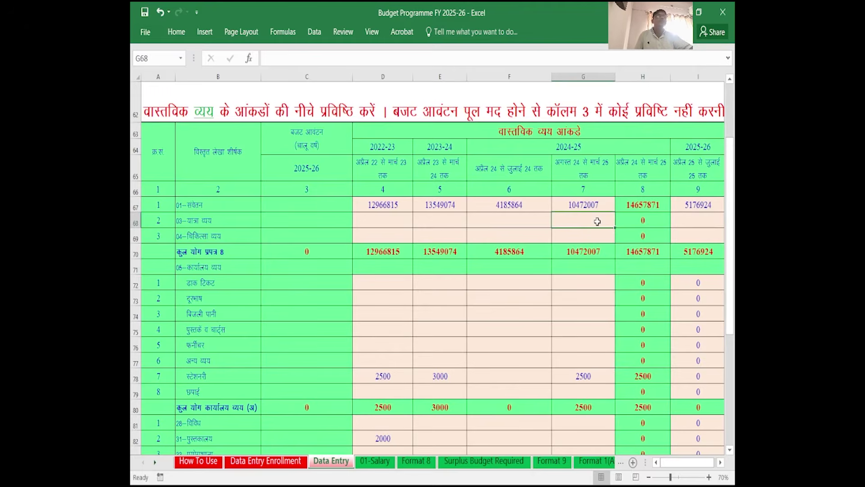
click(383, 149)
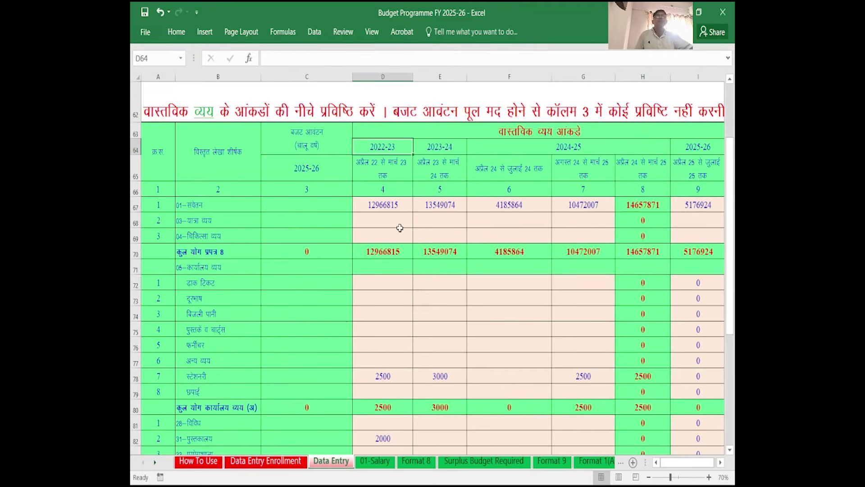
Review the 2022-23 expenditure entries for 01-संवेतन, 03-यात्रा व्यय and 04-चिकित्सा व्यय, down to the start of 05-कार्यालय व्यय
click(382, 203)
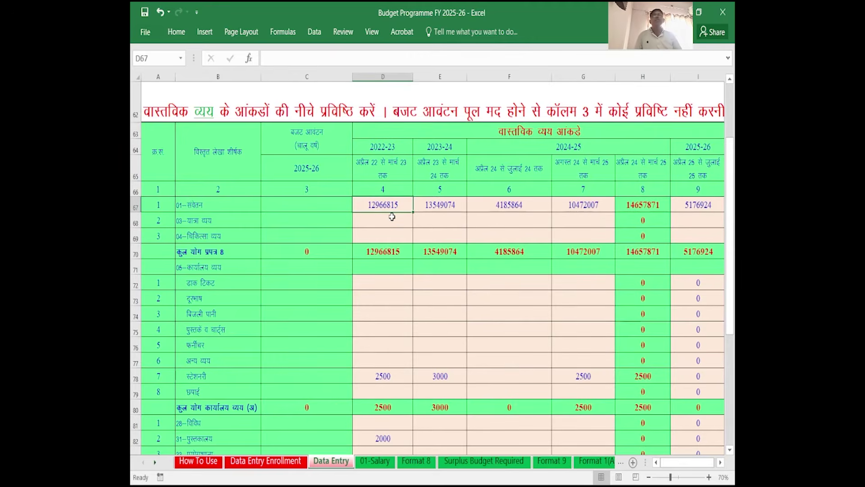
click(392, 217)
key(Down)
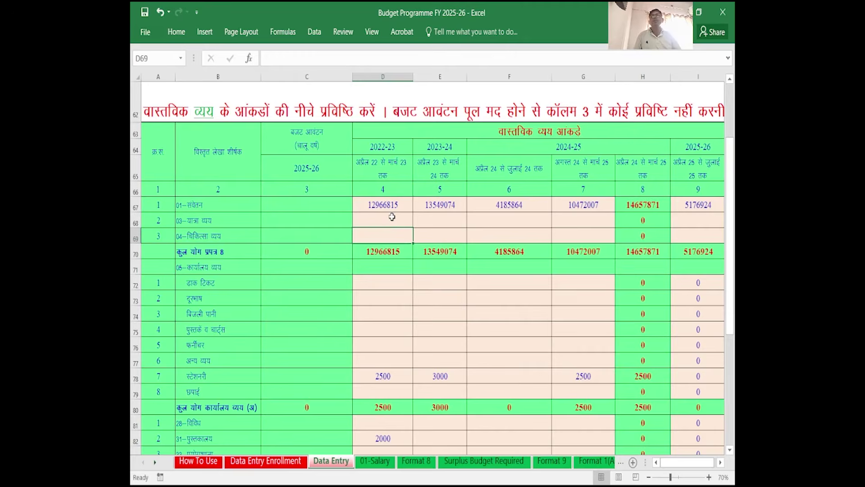
key(Down)
key(Down)
key(Down)
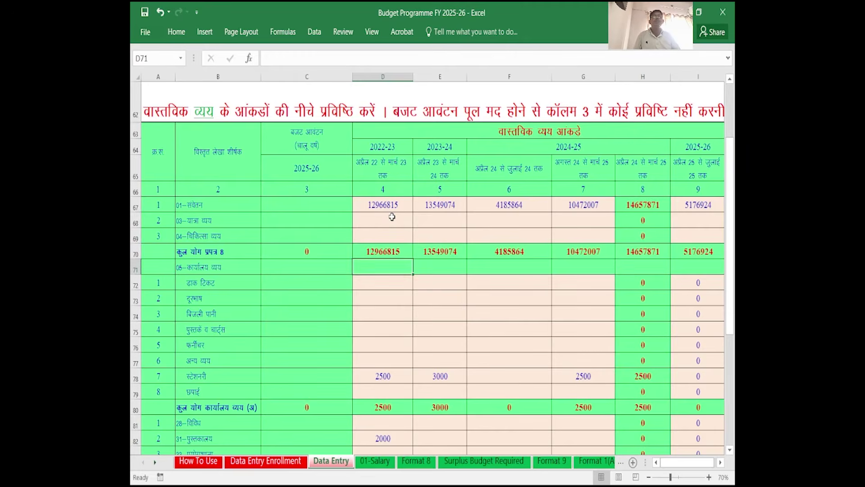
key(Up)
key(Down)
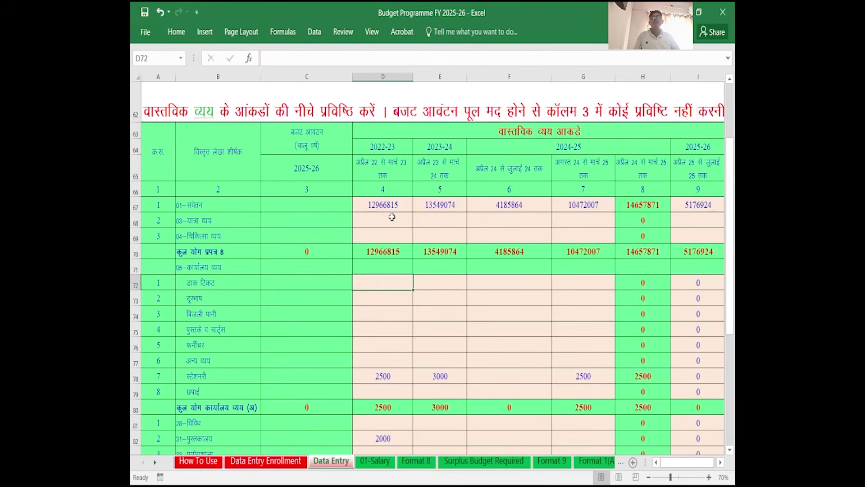
Go through the 2022-23 office expense (कार्यालय व्यय) items one by one down to स्टेशनरी and छपाई
key(Down)
key(Down)
key(Down)
key(Down)
key(Down)
key(Down)
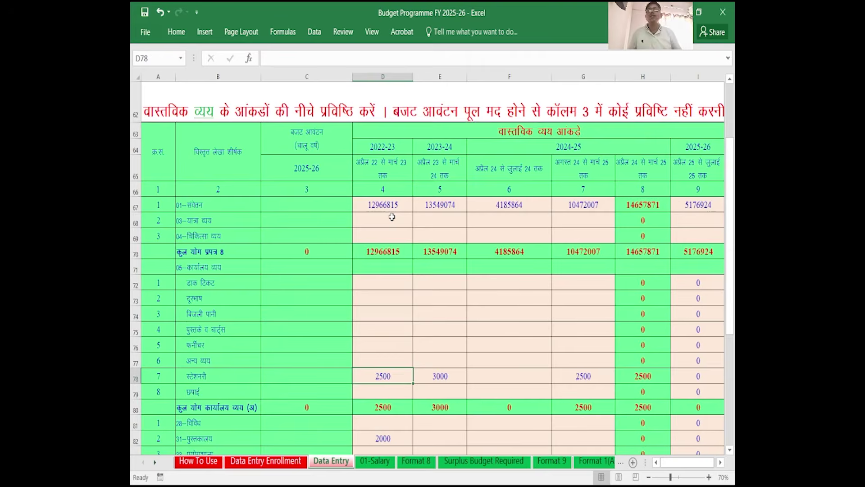
key(Down)
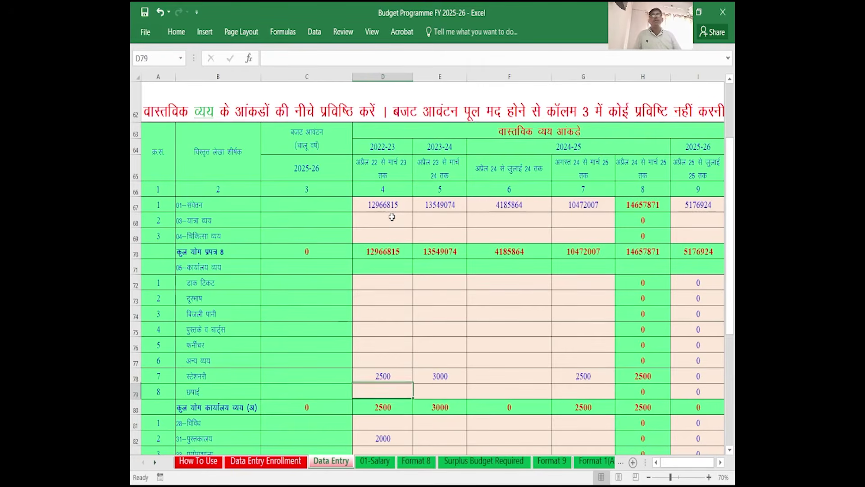
Examine the remaining 2022-23 expenditure heads from 28-विविध to 37-वर्दियां with their total row, and the 2023-24 entry for 01-संवेतन
key(Down)
key(Down)
key(Down)
key(Down)
key(Down)
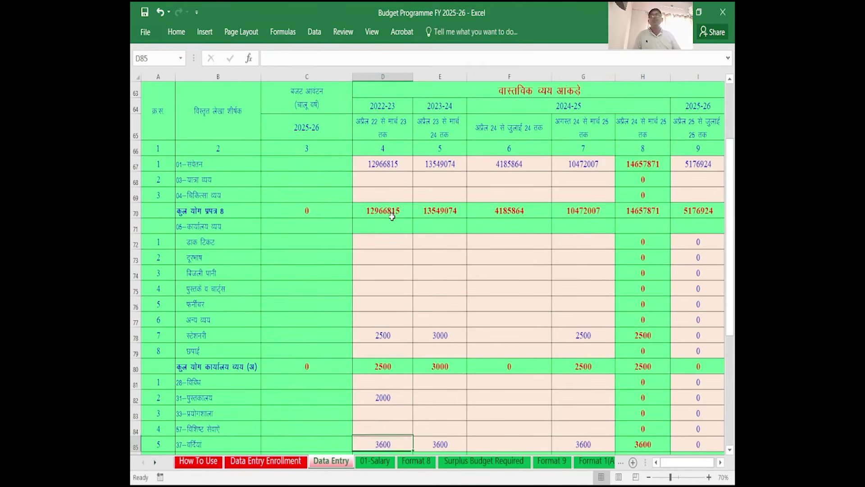
key(Up)
key(Up)
key(Down)
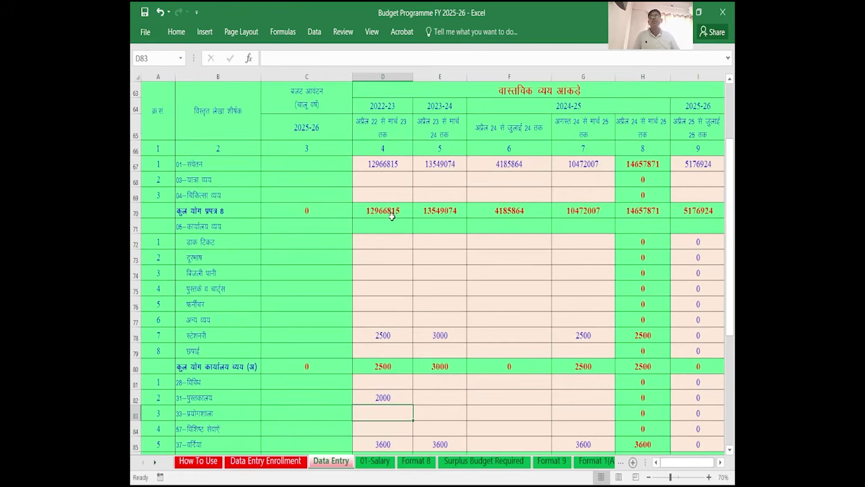
key(Down)
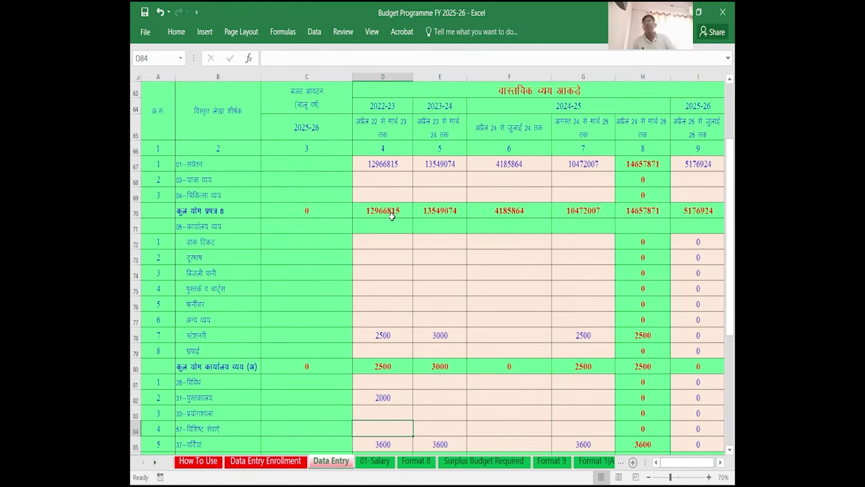
key(Down)
key(Down)
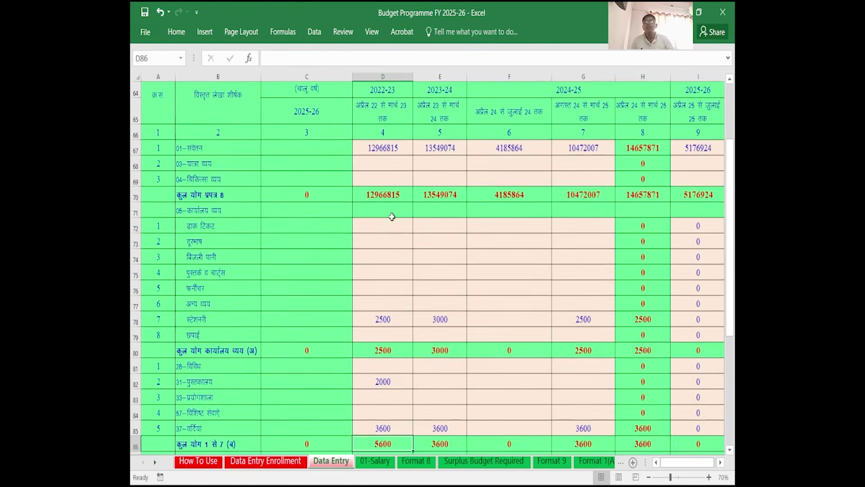
key(Up)
key(Up)
key(Up)
key(Up)
key(Up)
key(Down)
key(Down)
key(Down)
key(Down)
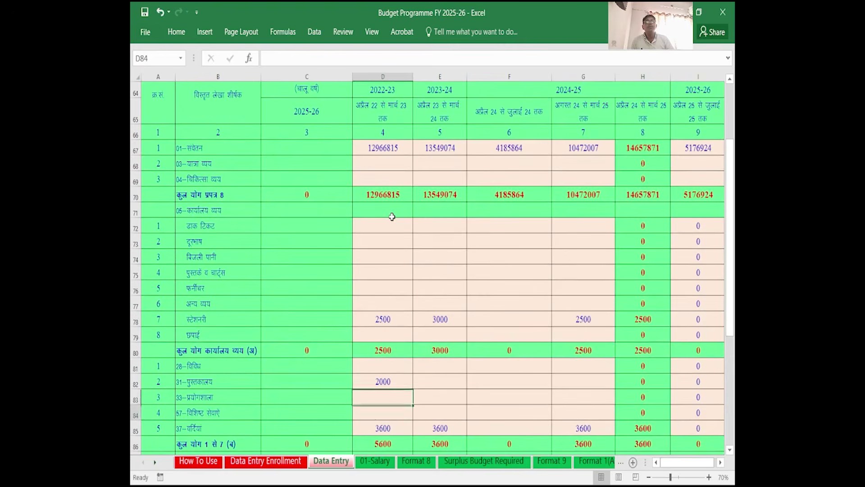
click(454, 153)
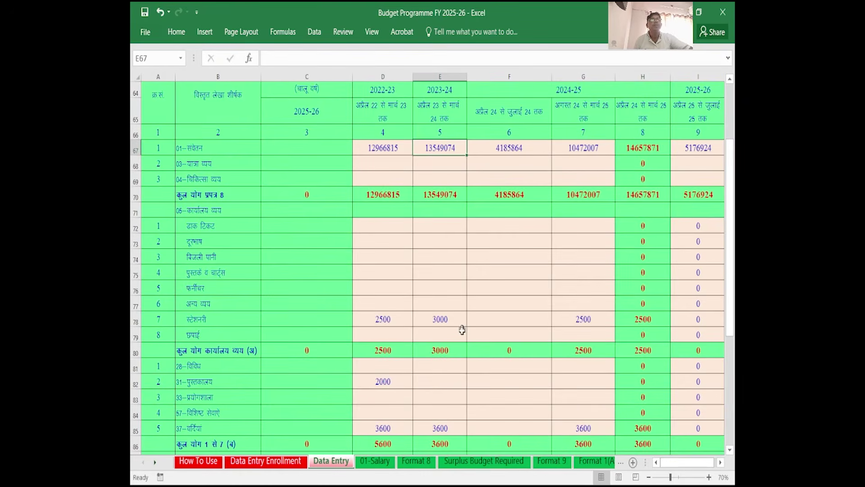
Review the actual income (वास्तविक आय) table's 2022-23 entries from प्रवेश व टी.सी. शुल्क to अंशदान / वृत्तिदान, and the first 2023-24 entry
scroll(496, 356, down, 2)
scroll(499, 355, down, 5)
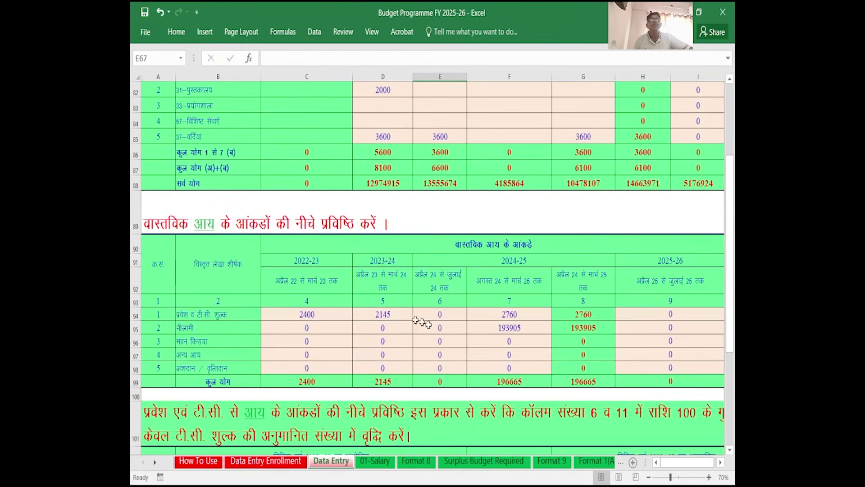
click(291, 317)
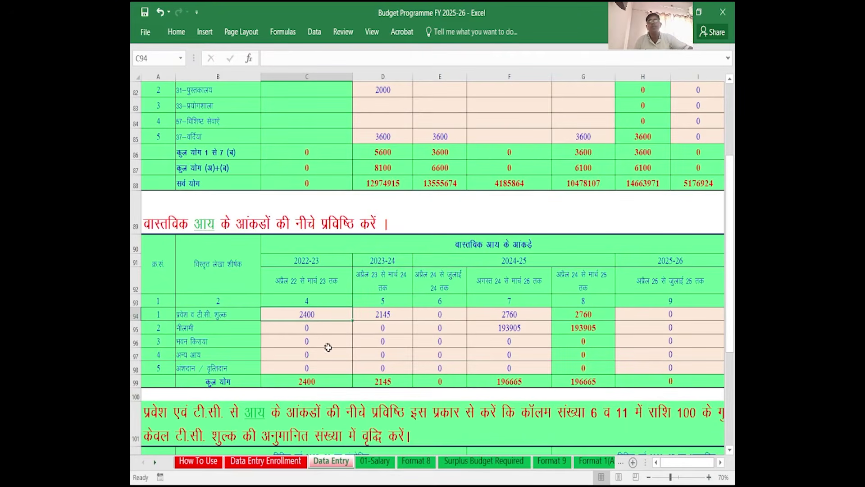
key(Down)
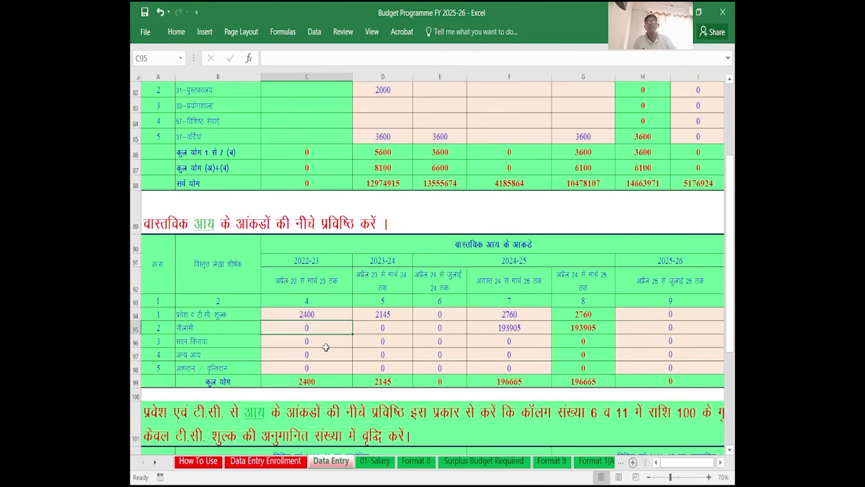
key(Down)
key(Down)
key(Down)
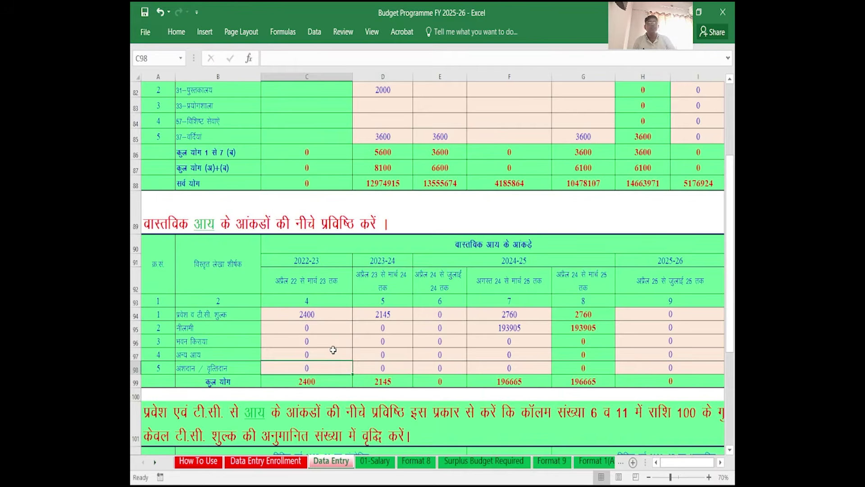
key(Up)
key(Up)
key(Up)
key(Up)
key(Right)
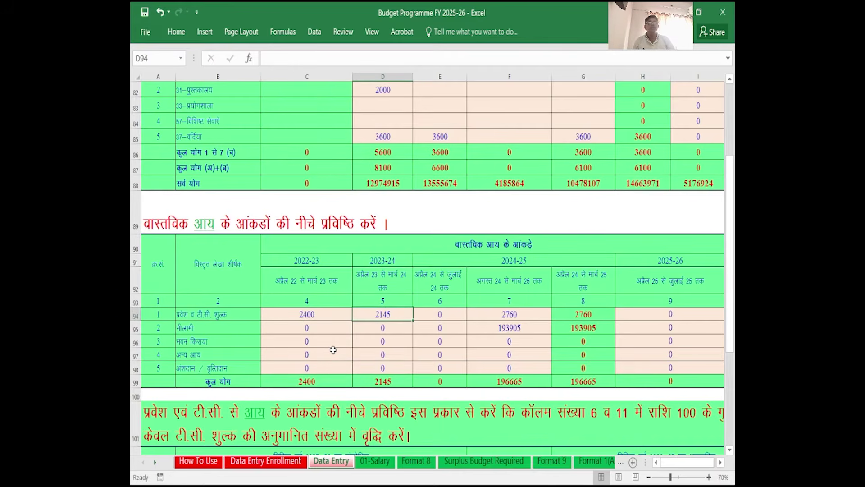
Review the 2024-25 actual income entries for प्रवेश व टी.सी. शुल्क and नीलामी
key(Right)
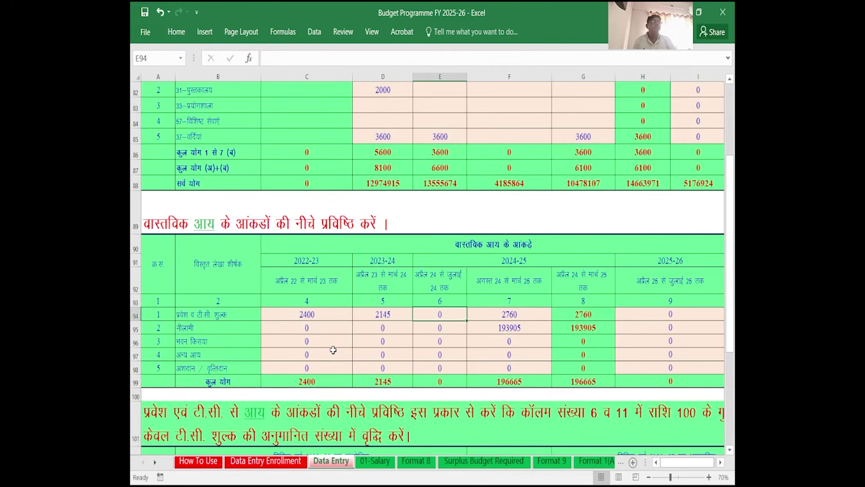
key(Right)
key(Down)
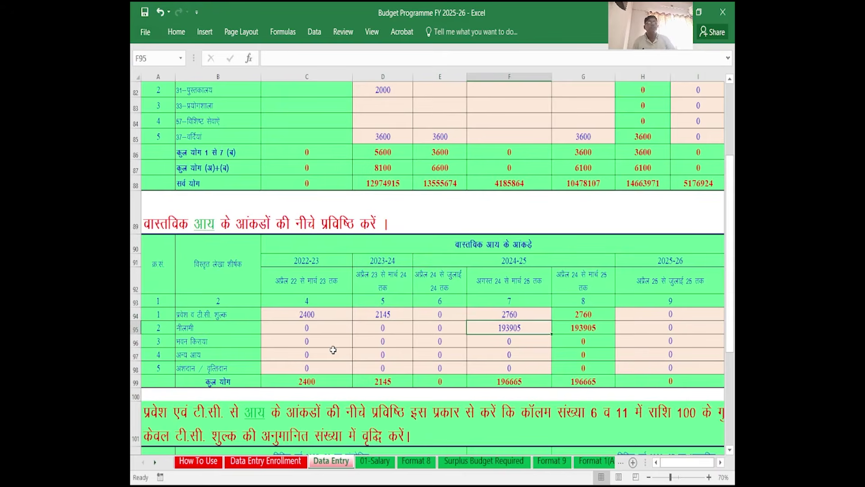
Review the 2025-26 revised student counts for the admission fee (प्रवेश शुल्क) in classes 9 to 12 and the class 12 transfer fee count
scroll(390, 305, down, 4)
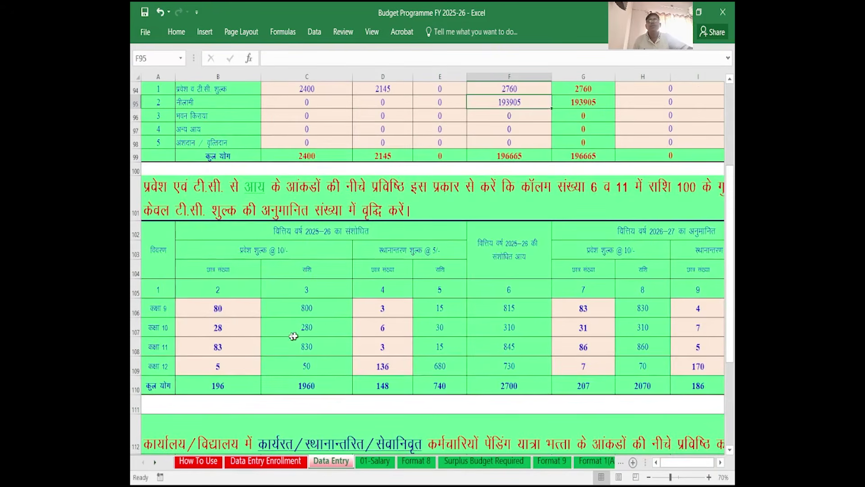
click(205, 307)
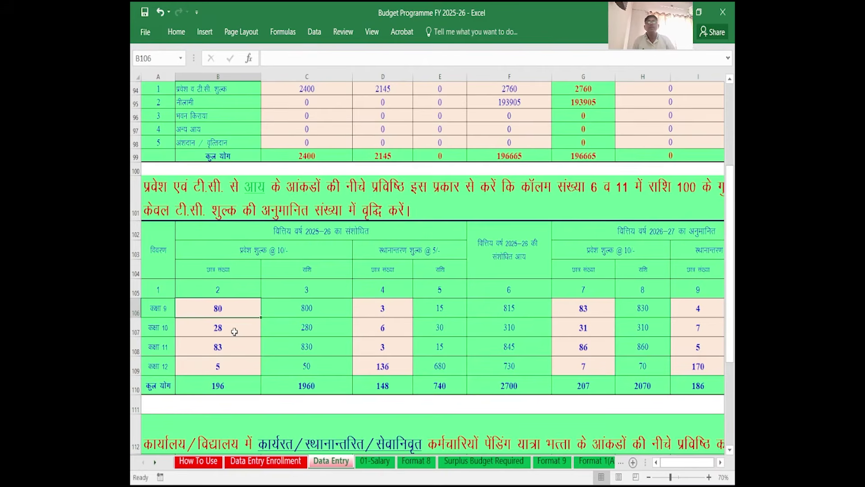
key(Down)
key(Down)
key(Down)
key(Right)
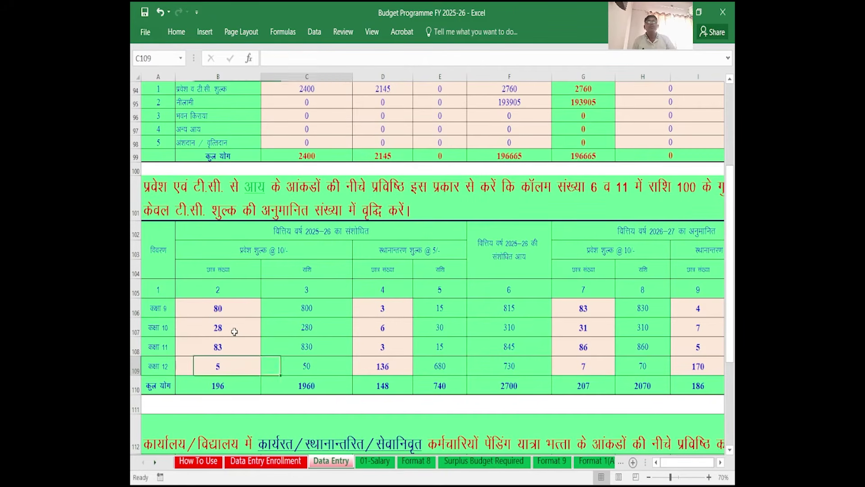
key(Right)
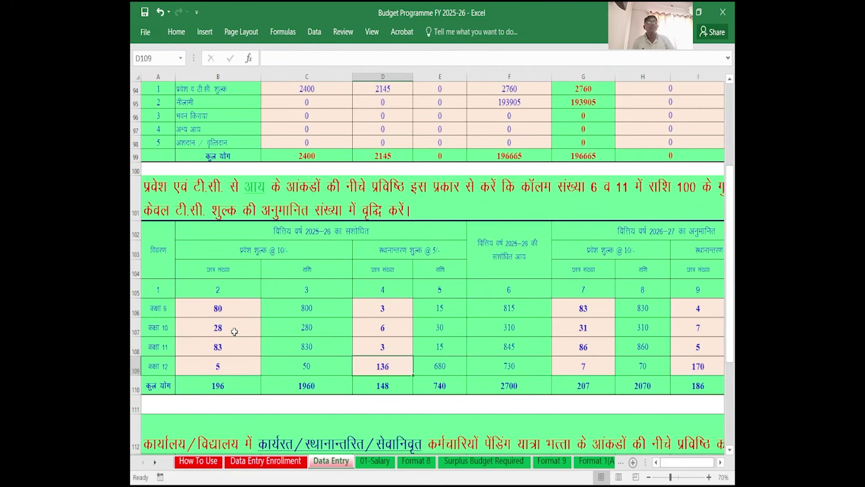
Go down to the pending T.A. / Medical table and examine the employee name and post (पद) fields of its first row
key(Down)
key(Down)
key(Down)
key(Down)
key(Down)
key(Down)
key(Down)
key(Down)
key(Down)
key(Down)
key(Down)
key(Down)
key(Down)
key(Down)
key(Down)
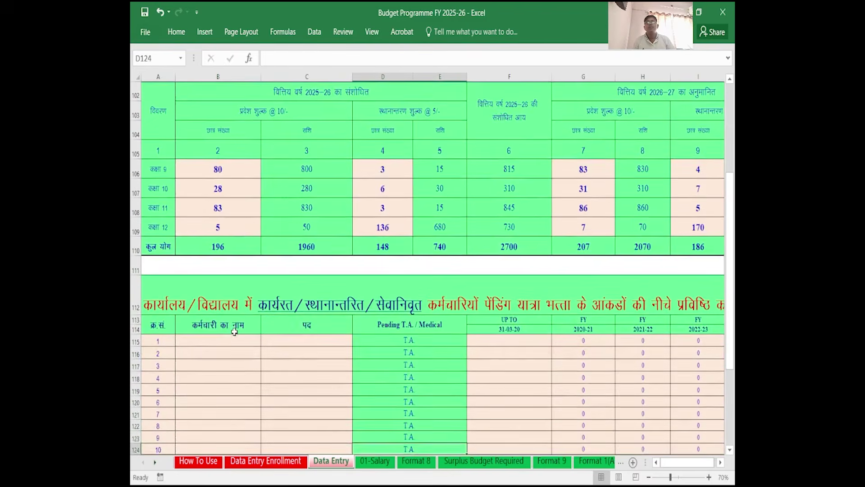
key(Down)
key(Down)
key(Down)
key(Down)
key(Down)
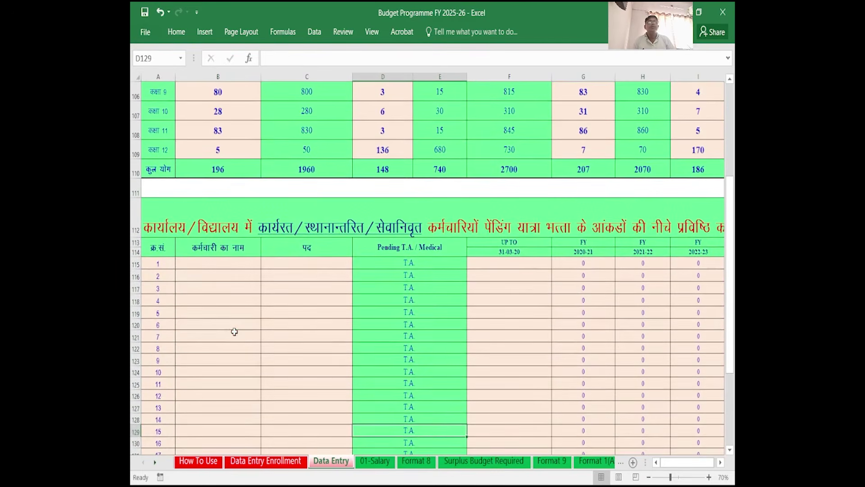
click(214, 266)
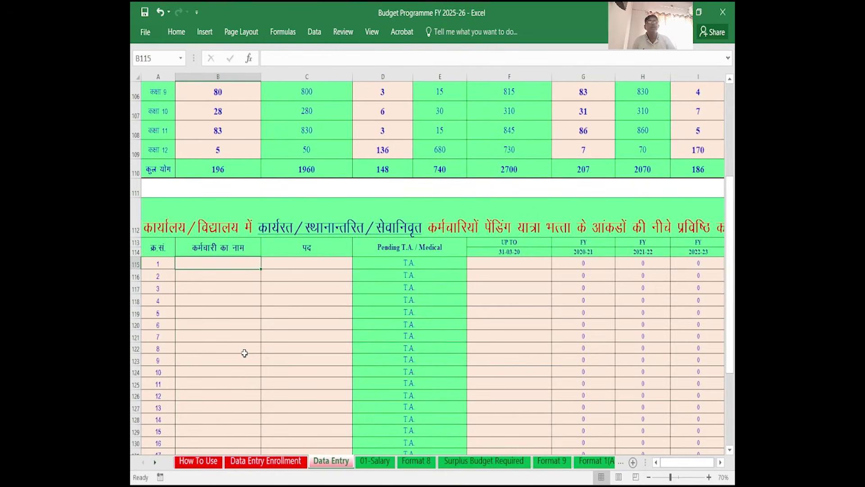
key(Right)
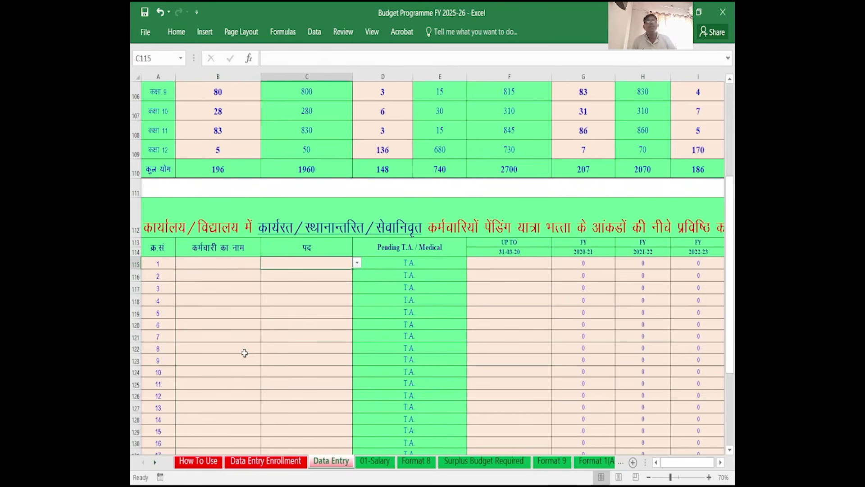
key(Left)
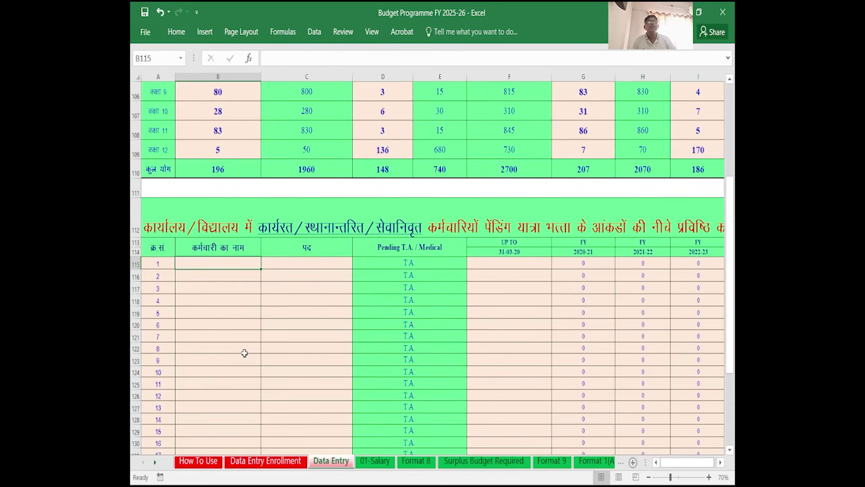
Examine the first pending T.A. row across its year-wise amount columns, from UP TO 31-03-20 through FY 2023-24
key(Right)
key(Right)
key(Right)
key(Right)
key(Right)
key(Right)
key(Right)
key(Right)
key(Right)
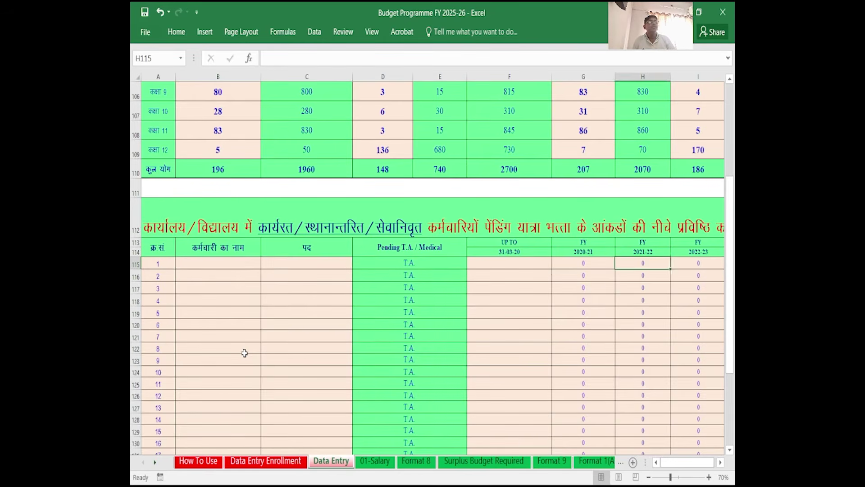
key(Right)
key(Right)
key(Left)
key(Left)
key(Left)
key(Left)
key(Left)
key(Left)
key(Left)
key(Left)
key(Left)
key(Left)
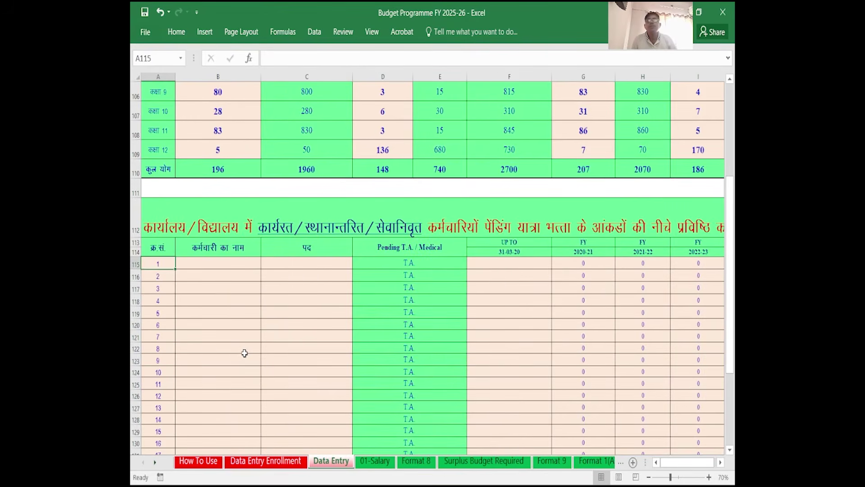
key(Right)
key(Right)
key(Right)
key(Right)
key(Right)
key(Right)
key(Right)
key(Right)
key(Right)
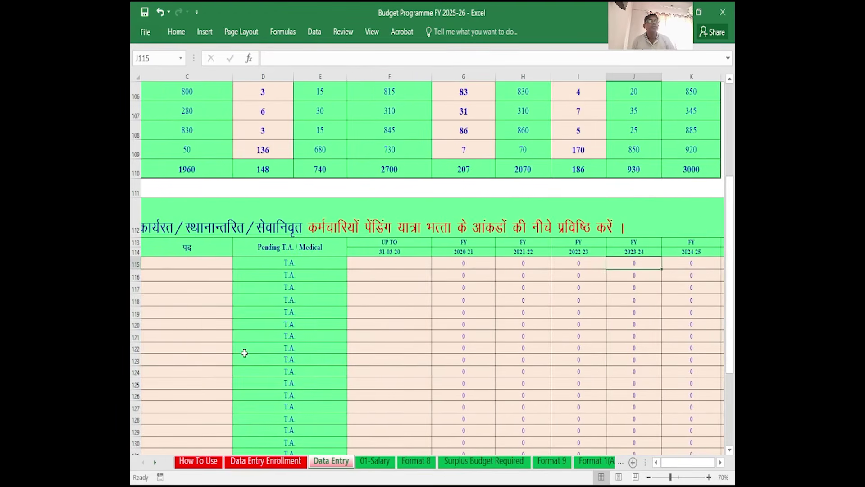
key(Left)
key(Left)
key(Left)
key(Left)
key(Left)
key(Left)
key(Left)
key(Left)
key(Left)
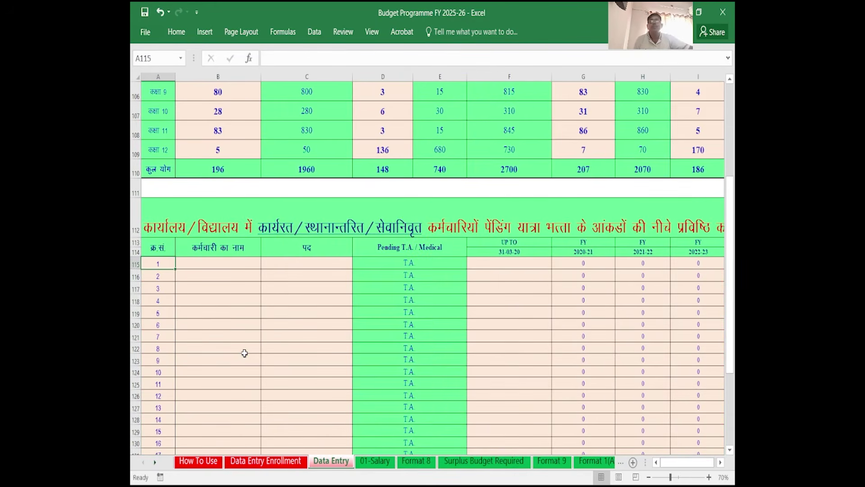
Look through the numbered T.A. and Medical rows of the pending claims table down to the total rows
click(247, 324)
scroll(257, 342, down, 14)
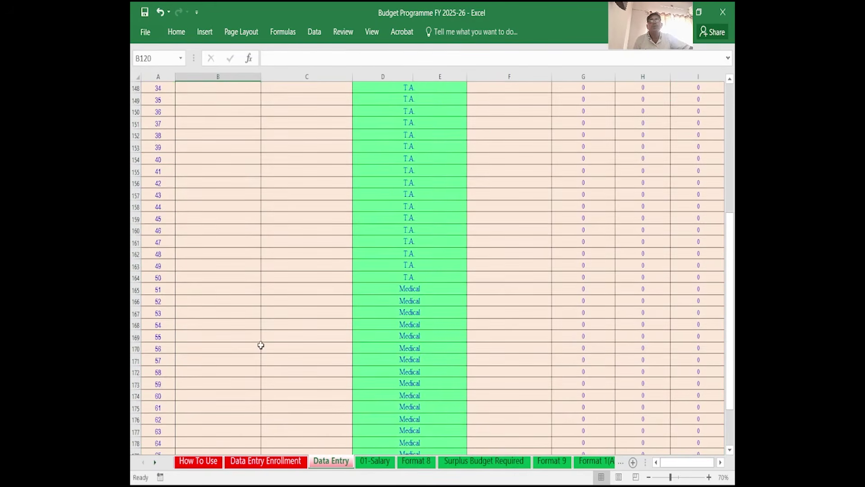
scroll(261, 346, down, 3)
scroll(262, 347, up, 6)
scroll(263, 348, down, 3)
scroll(265, 350, down, 14)
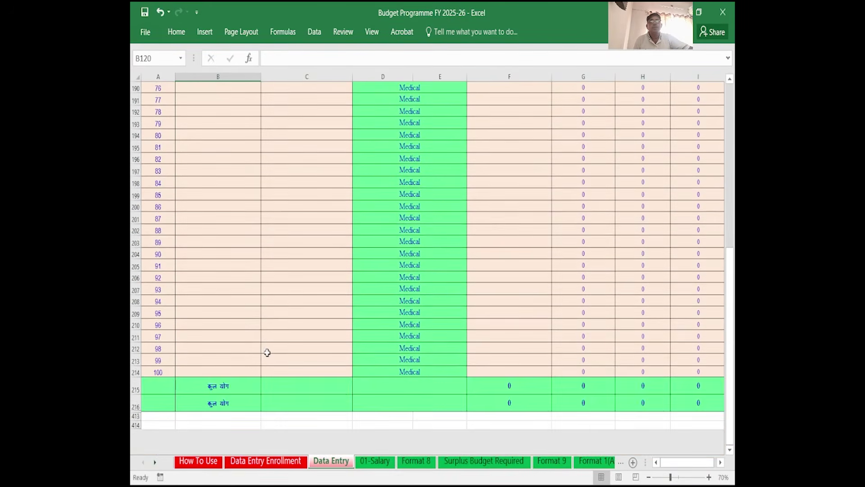
scroll(267, 352, up, 20)
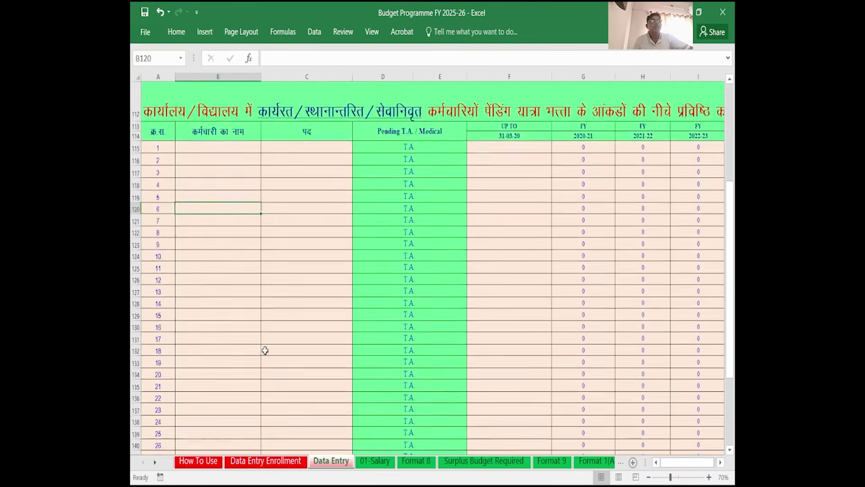
scroll(265, 350, up, 14)
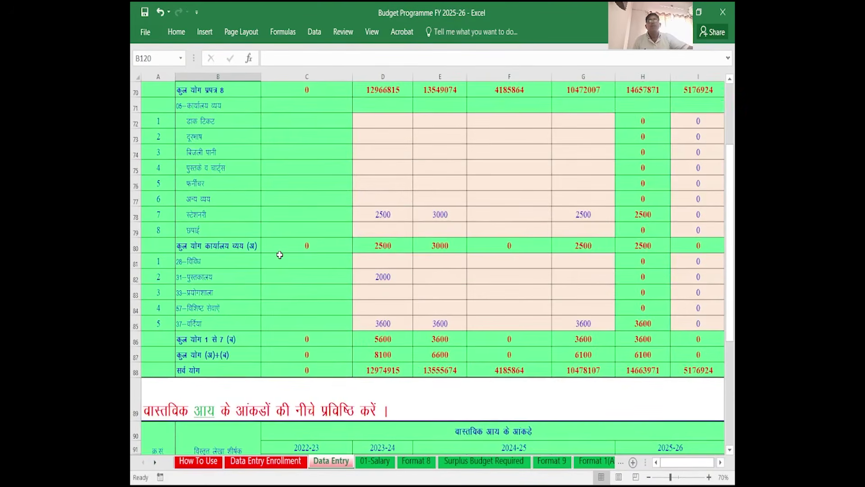
scroll(280, 255, up, 4)
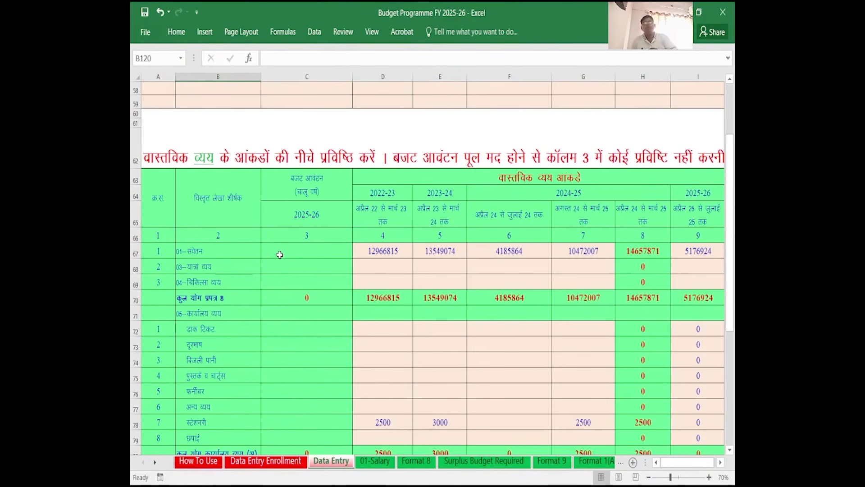
click(133, 35)
click(164, 153)
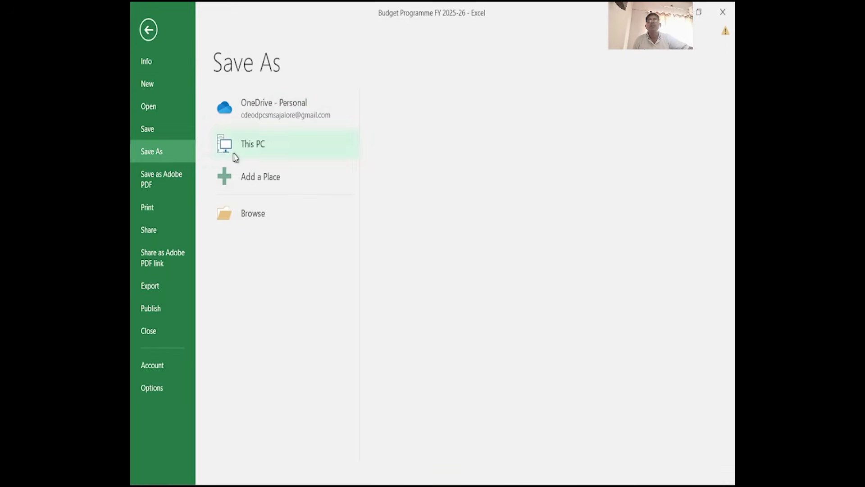
click(259, 220)
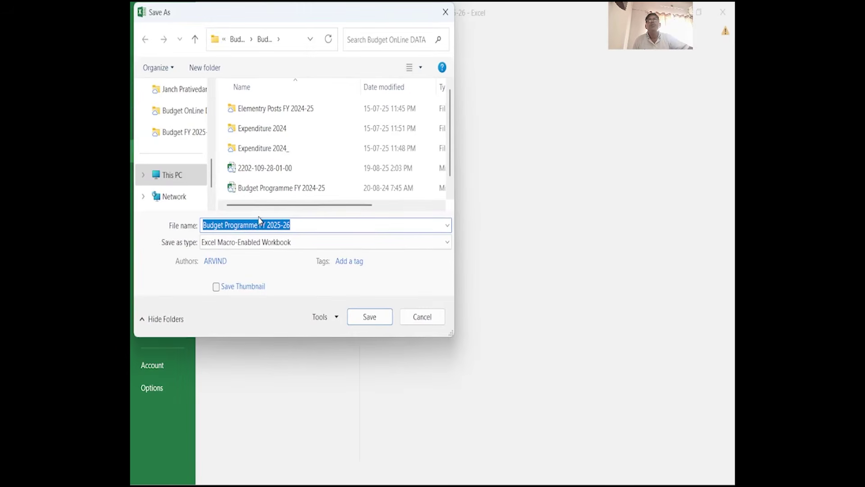
drag(212, 177, 208, 112)
click(164, 112)
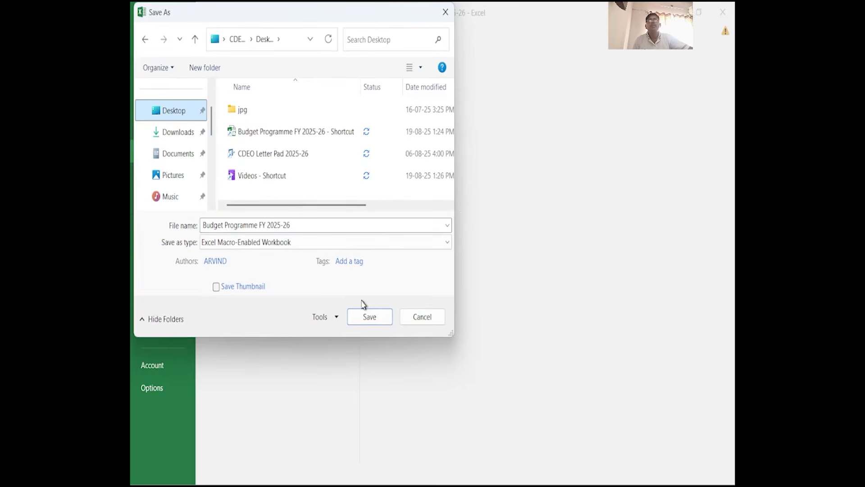
click(296, 224)
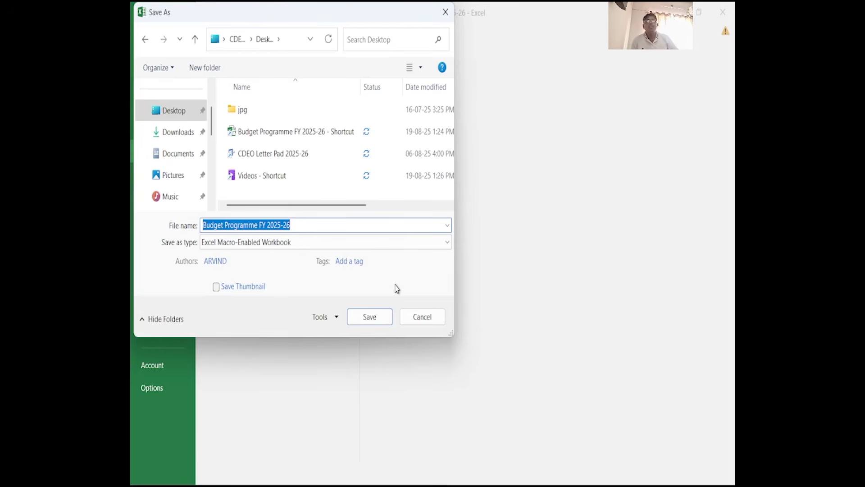
text(22)
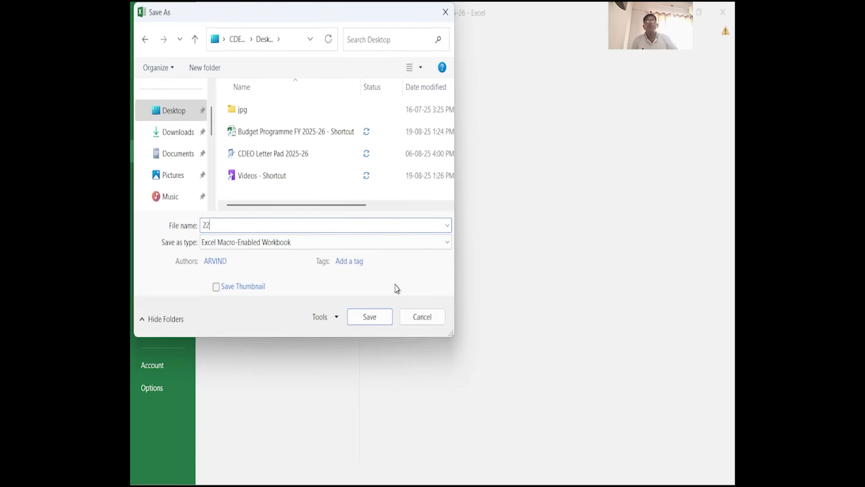
text(02-109-)
click(413, 314)
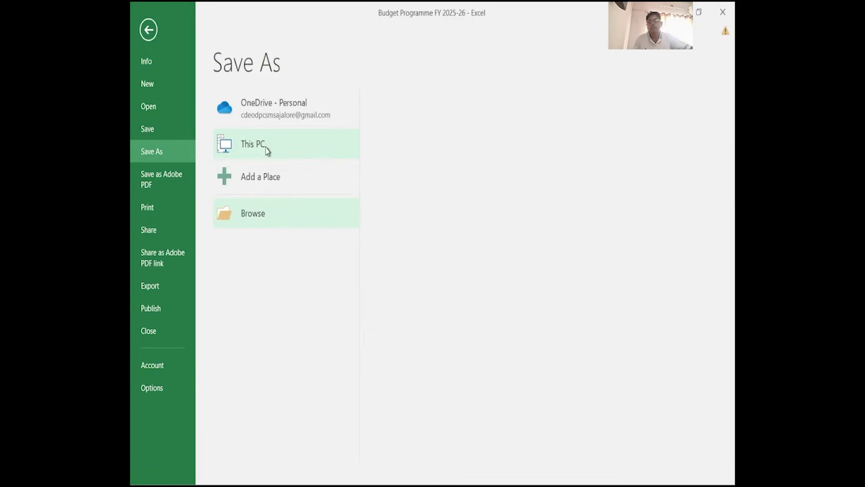
key(Escape)
scroll(265, 146, up, 15)
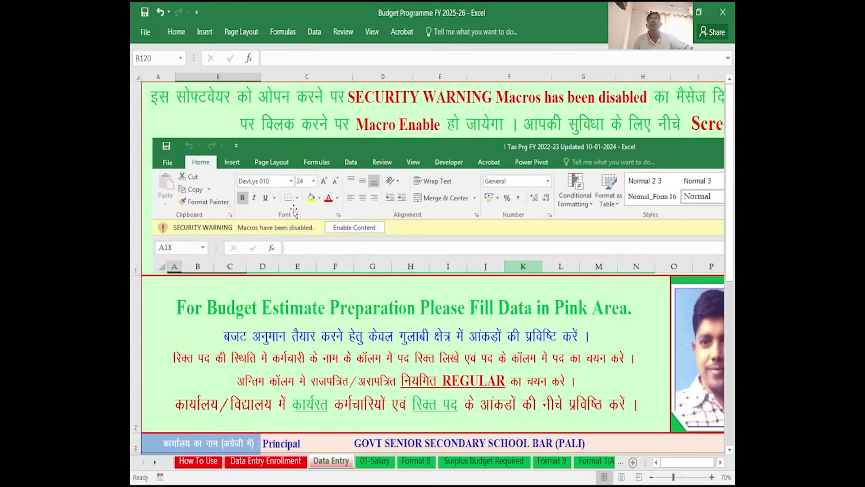
scroll(295, 289, down, 2)
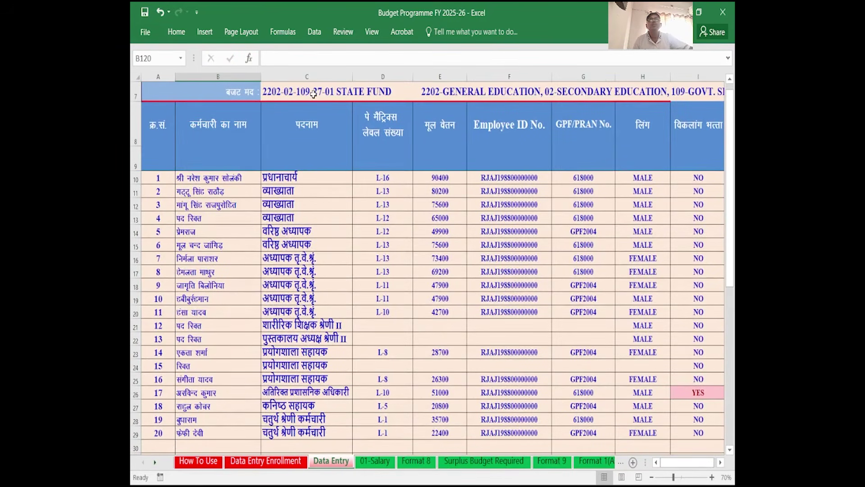
mouse_move(465, 473)
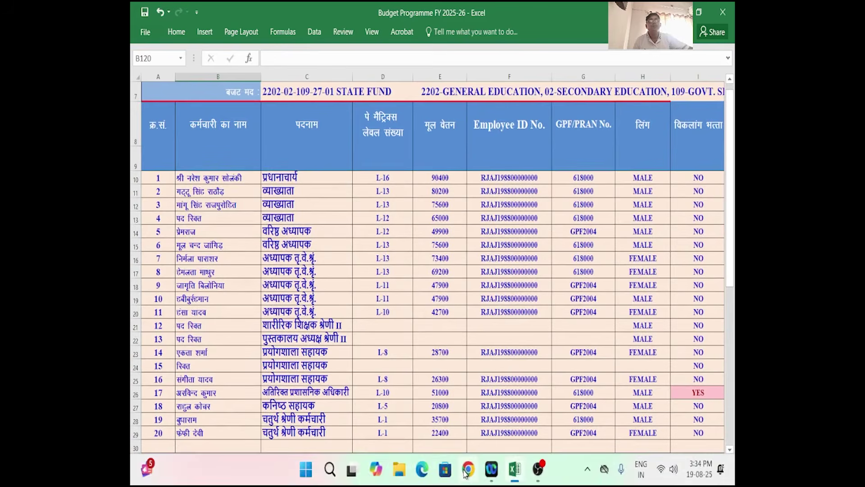
click(144, 34)
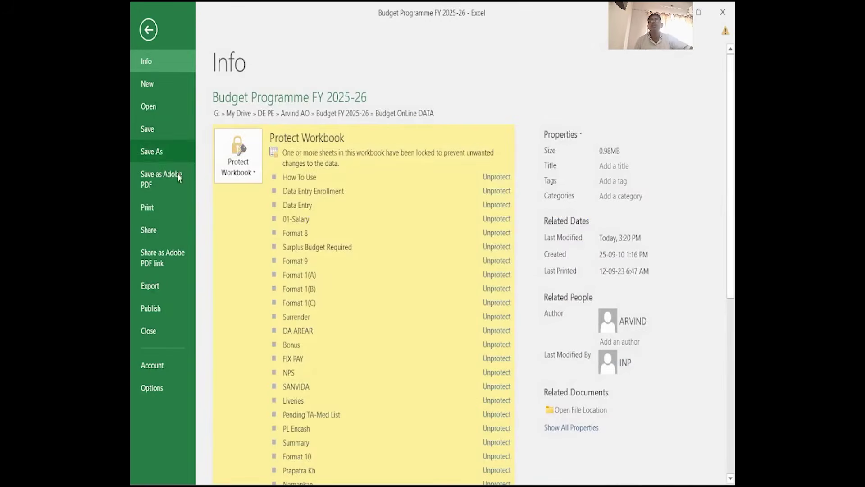
click(160, 153)
click(259, 215)
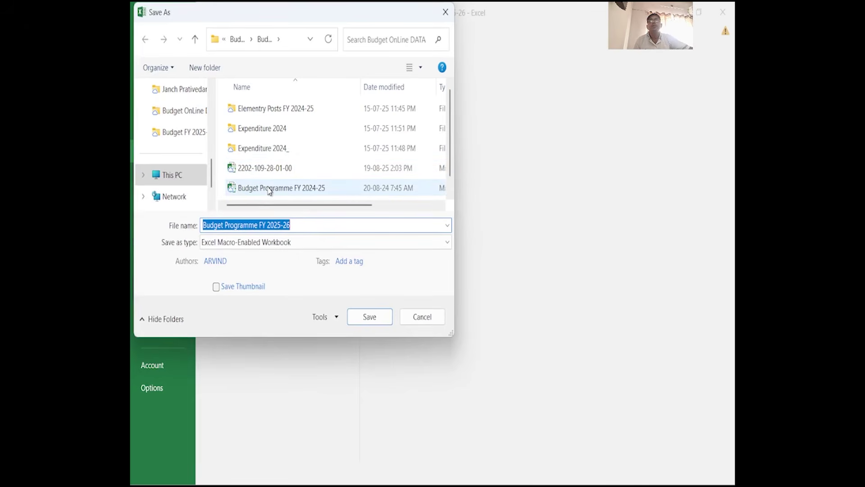
text(2202-)
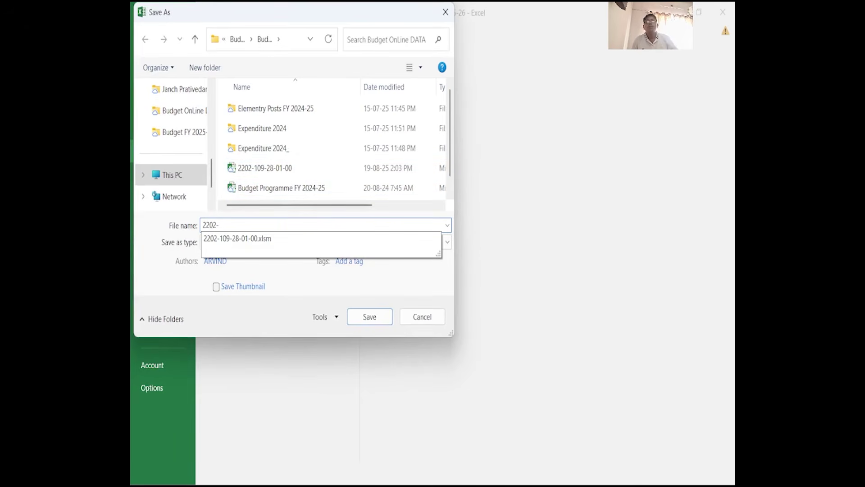
text(02-109-27-01)
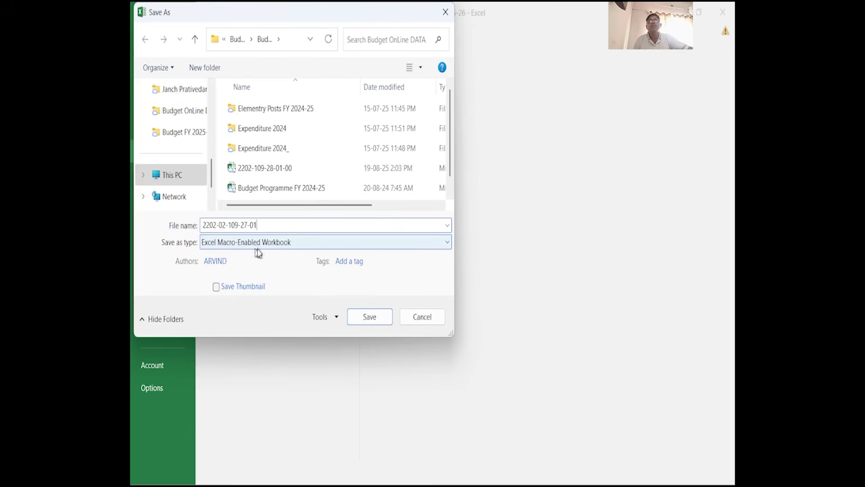
click(369, 317)
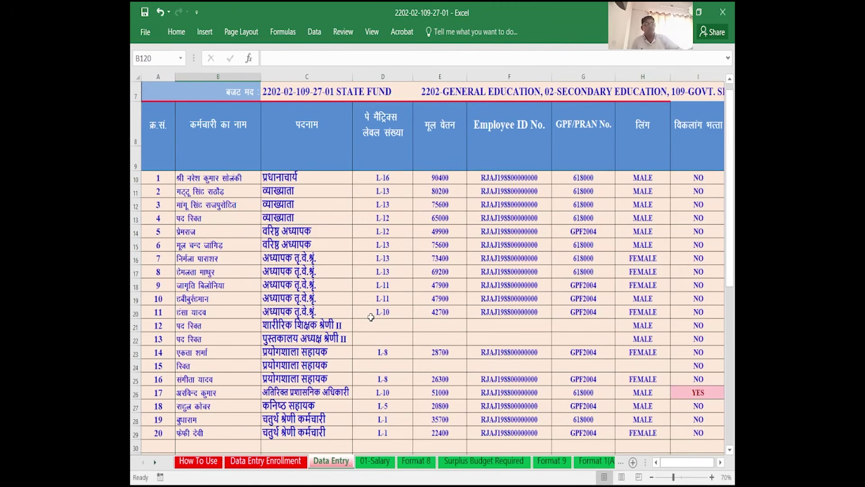
key(F12)
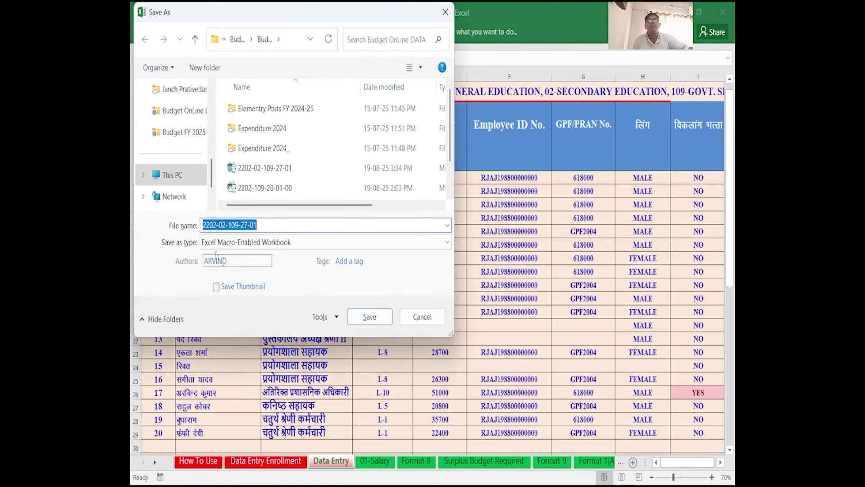
click(247, 225)
text(8)
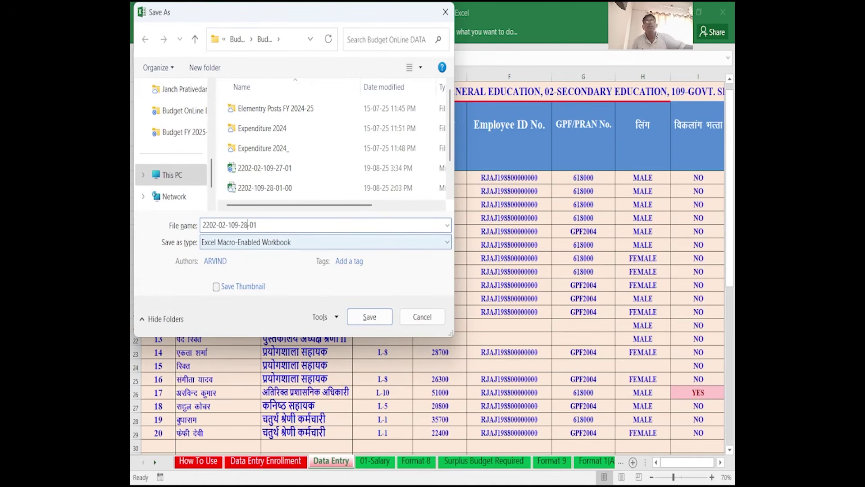
click(368, 317)
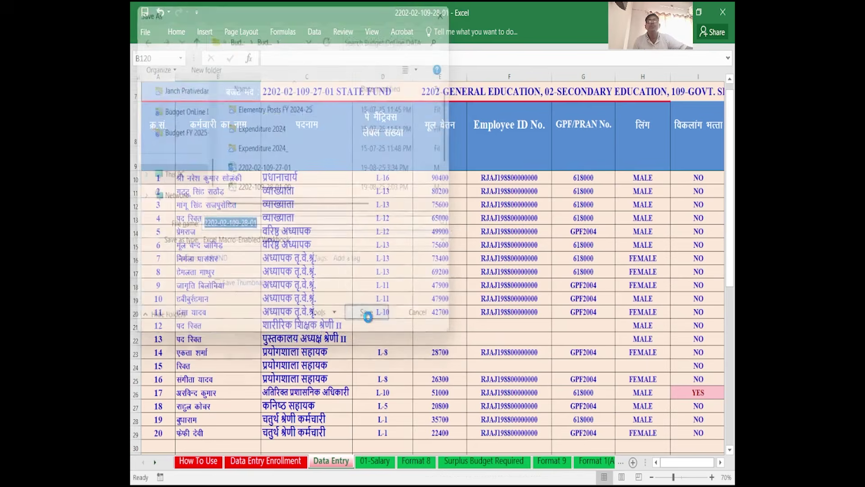
click(213, 220)
scroll(228, 252, up, 2)
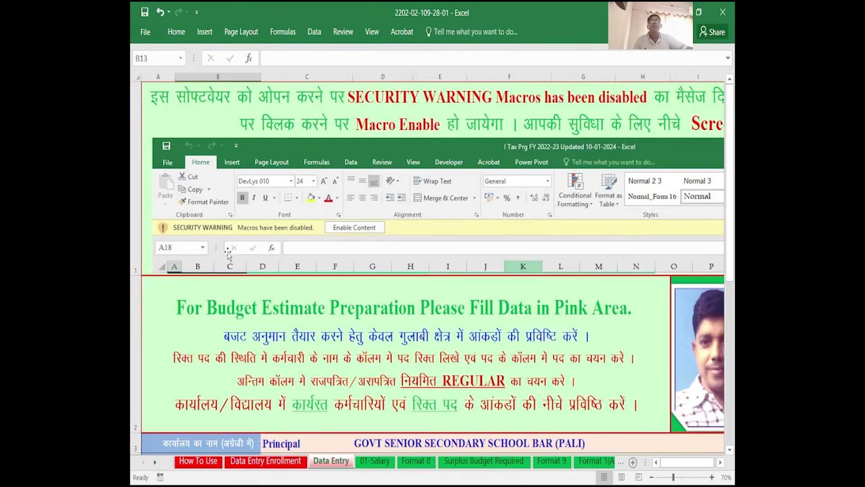
scroll(229, 253, down, 2)
scroll(250, 254, up, 2)
scroll(300, 271, down, 1)
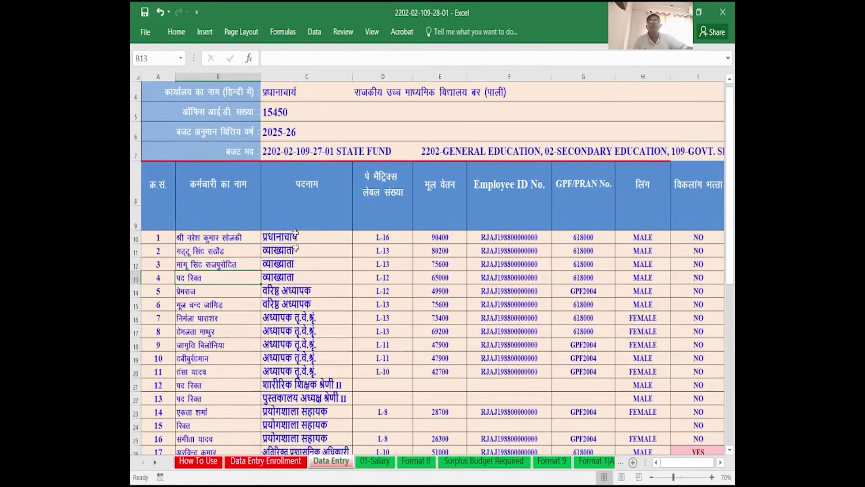
click(277, 150)
click(418, 153)
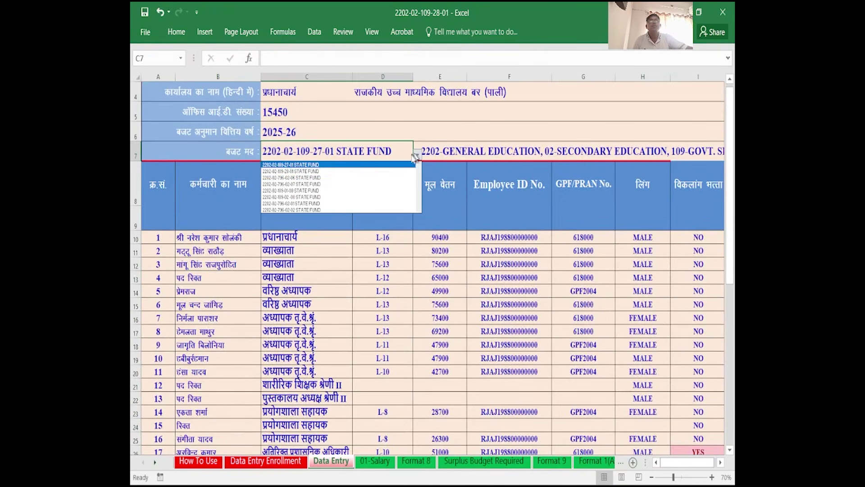
click(334, 182)
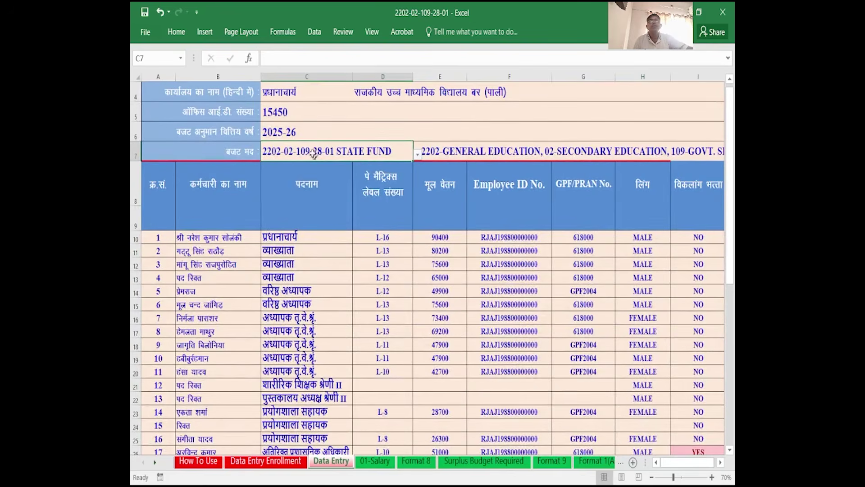
Look through the office details and the employee list down to its blank rows, and return to the instructions heading the sheet
click(300, 95)
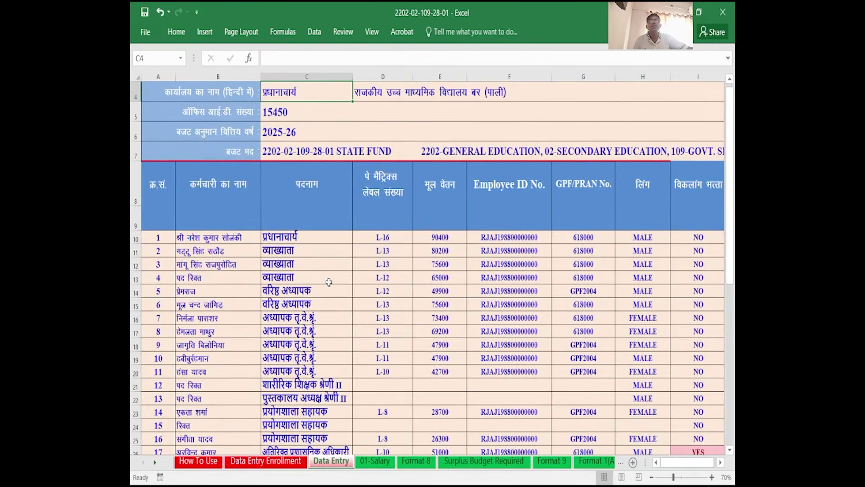
scroll(329, 281, down, 3)
scroll(331, 282, down, 3)
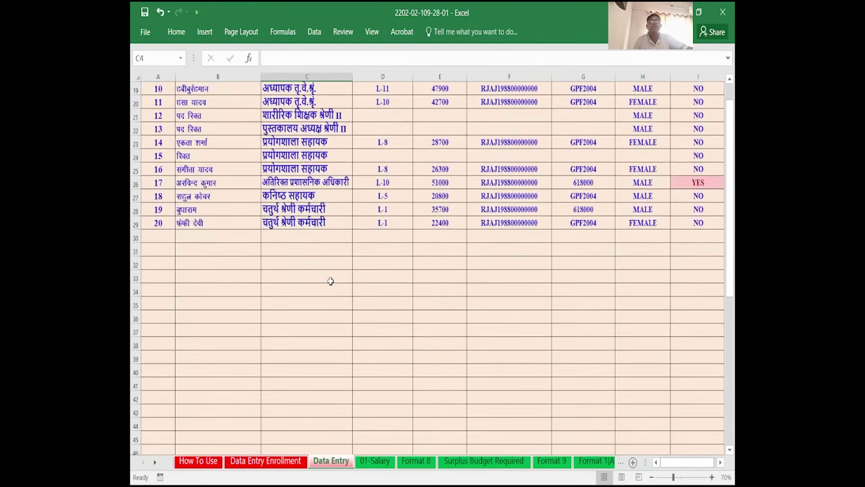
scroll(330, 270, up, 4)
scroll(332, 270, up, 3)
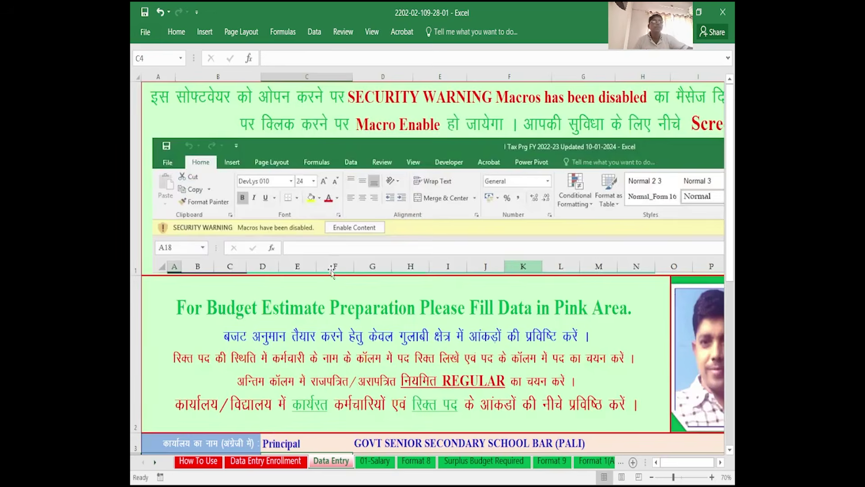
scroll(334, 270, down, 1)
scroll(334, 276, down, 6)
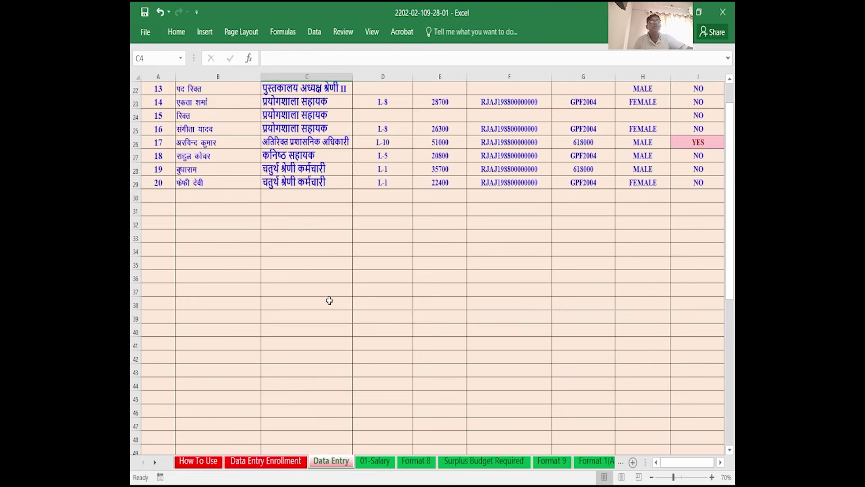
scroll(329, 300, up, 7)
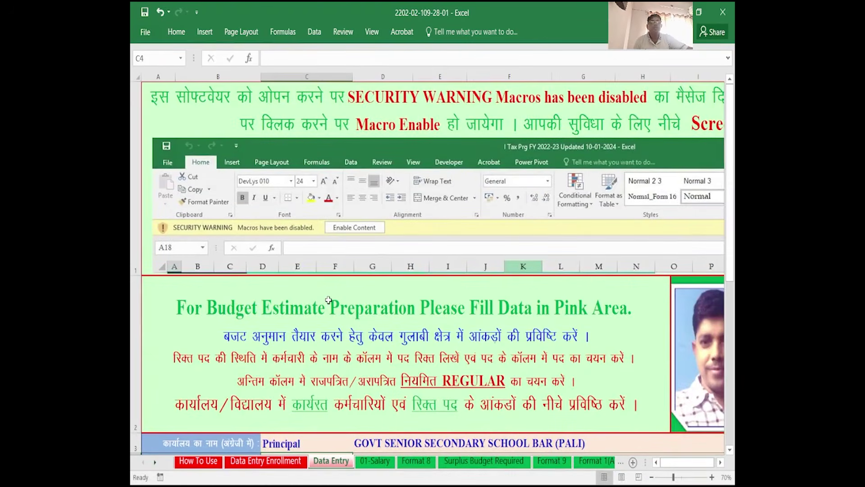
Examine the pink-area filling instructions and the programme author's contact block at 40% zoom, along with the office details beneath them
click(314, 333)
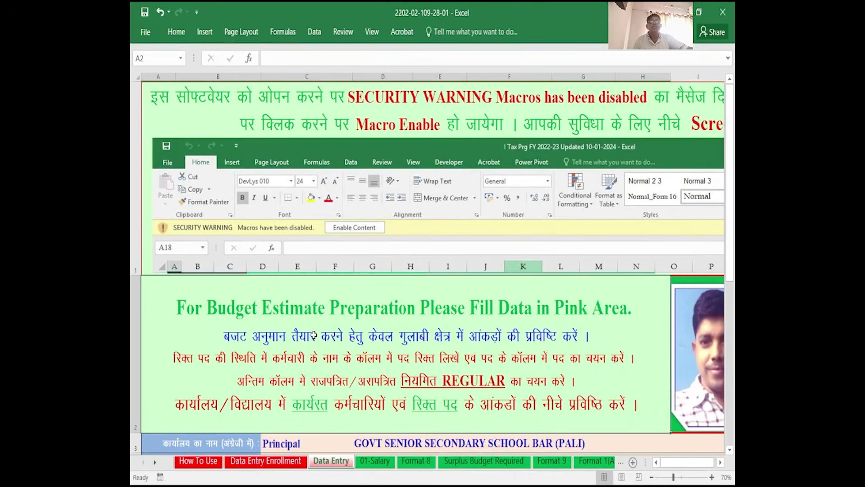
scroll(314, 335, down, 1)
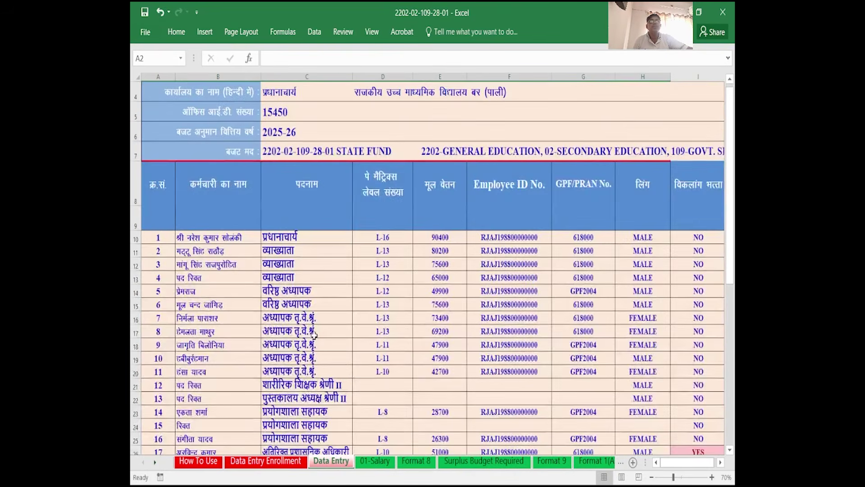
scroll(314, 334, up, 1)
scroll(314, 334, down, 1)
ctrl+scroll(358, 319, down, 1)
scroll(374, 320, up, 1)
ctrl+scroll(674, 333, down, 1)
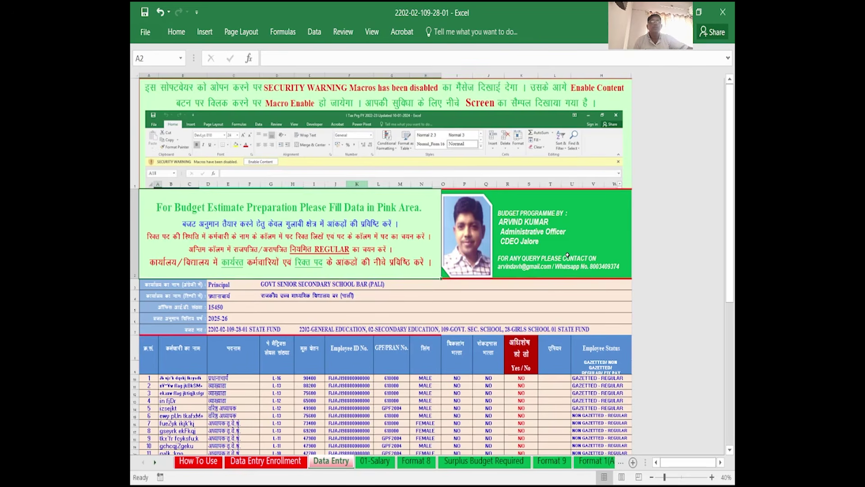
click(556, 241)
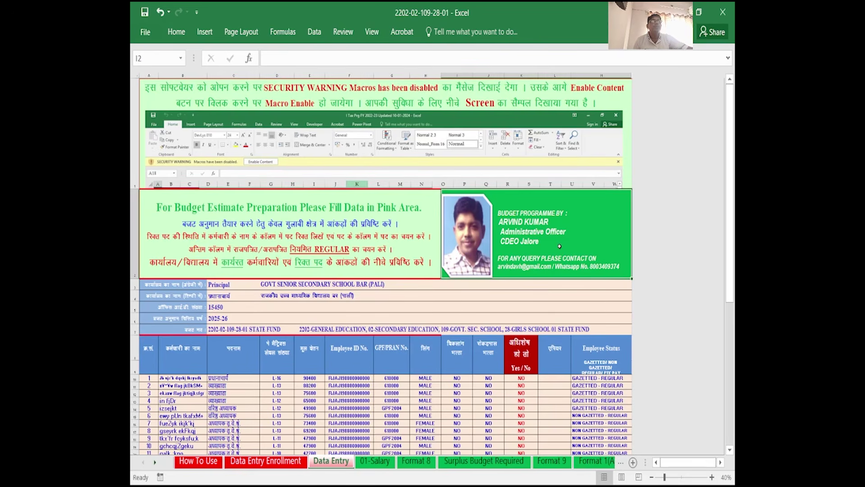
click(435, 297)
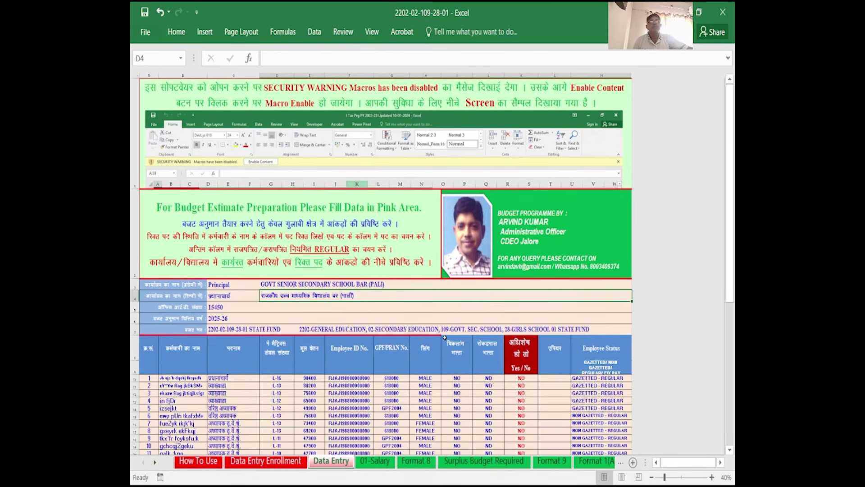
click(675, 12)
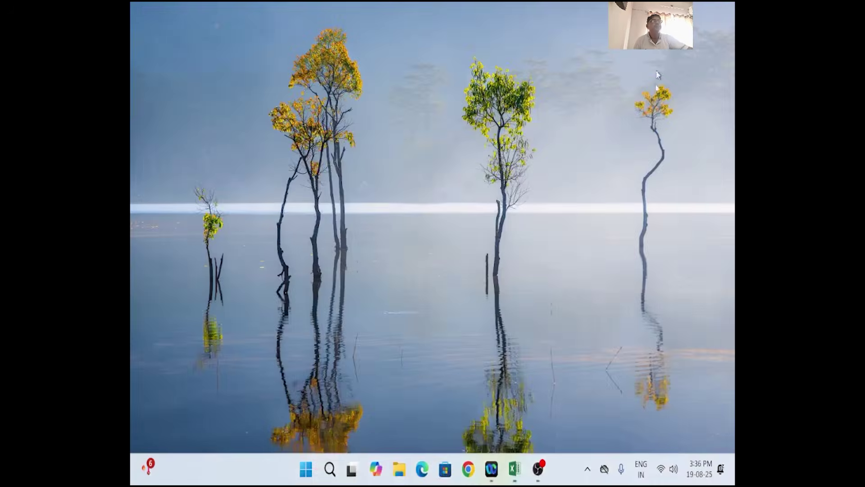
click(538, 469)
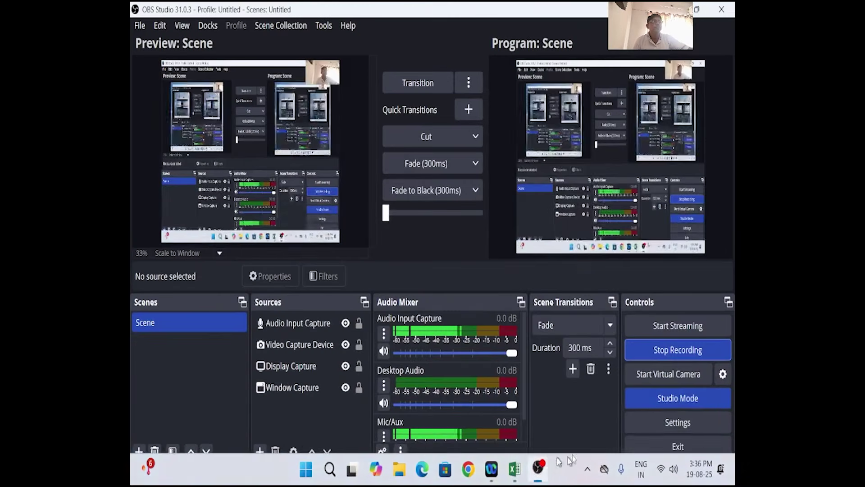